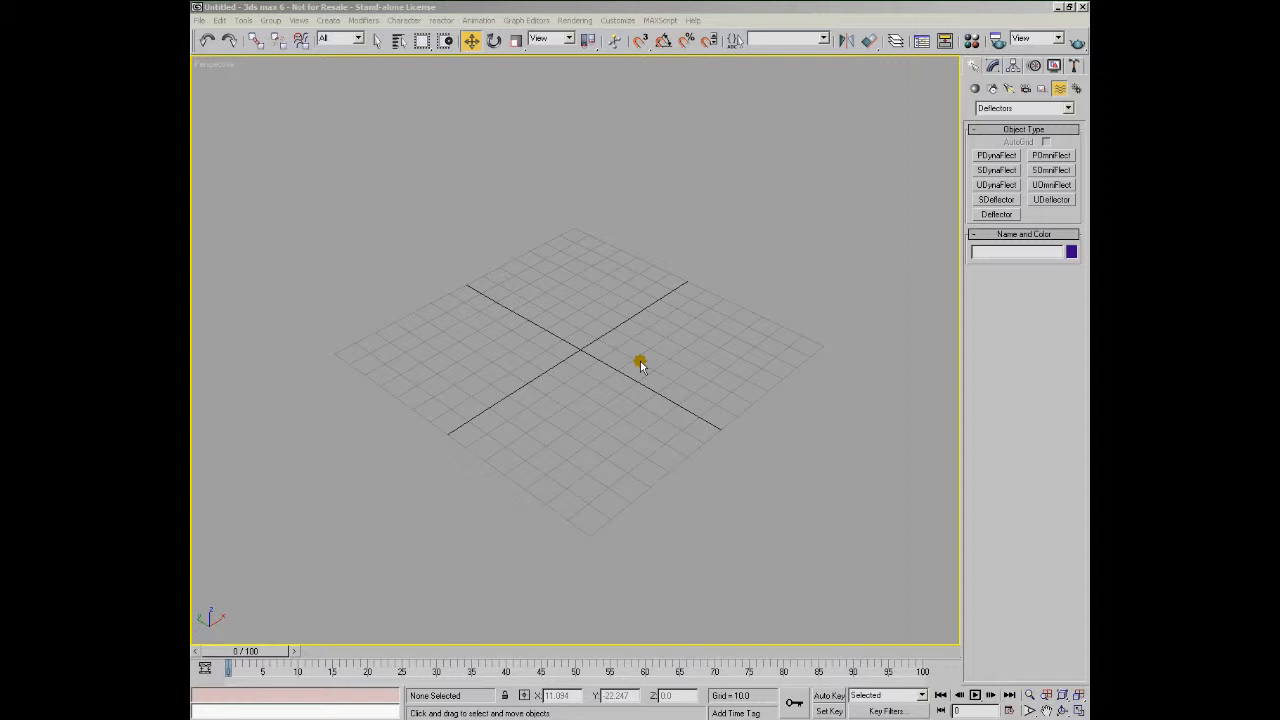
Create a rectangular PF Source emitter about 52 long and 51 wide near the centre of the grid
middle_click_drag(634, 420, 649, 443, "alt")
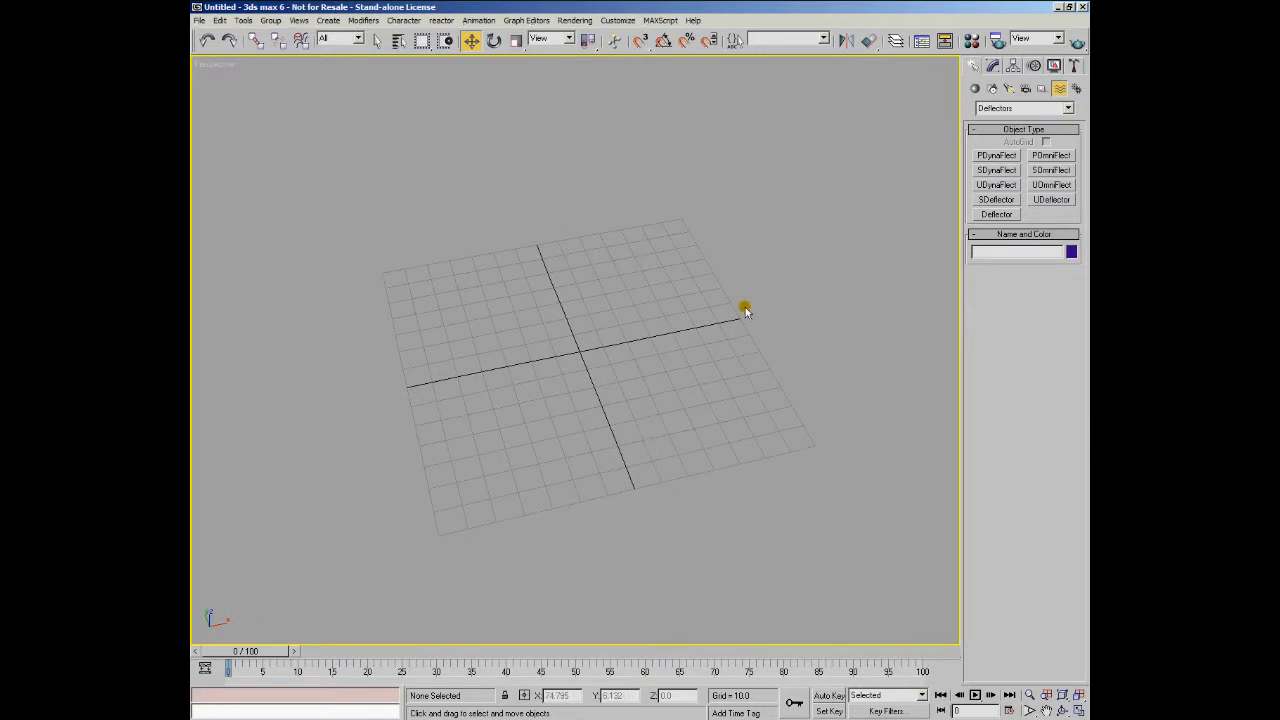
left_click(975, 88)
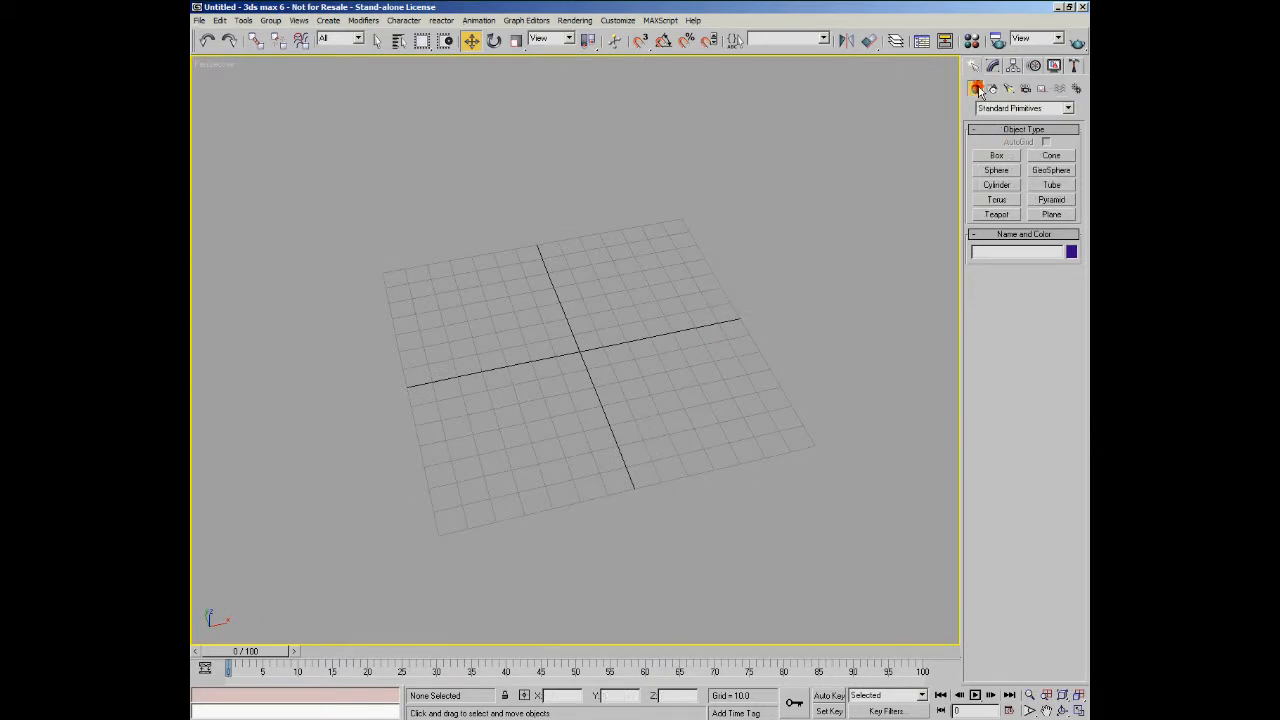
left_click(1062, 108)
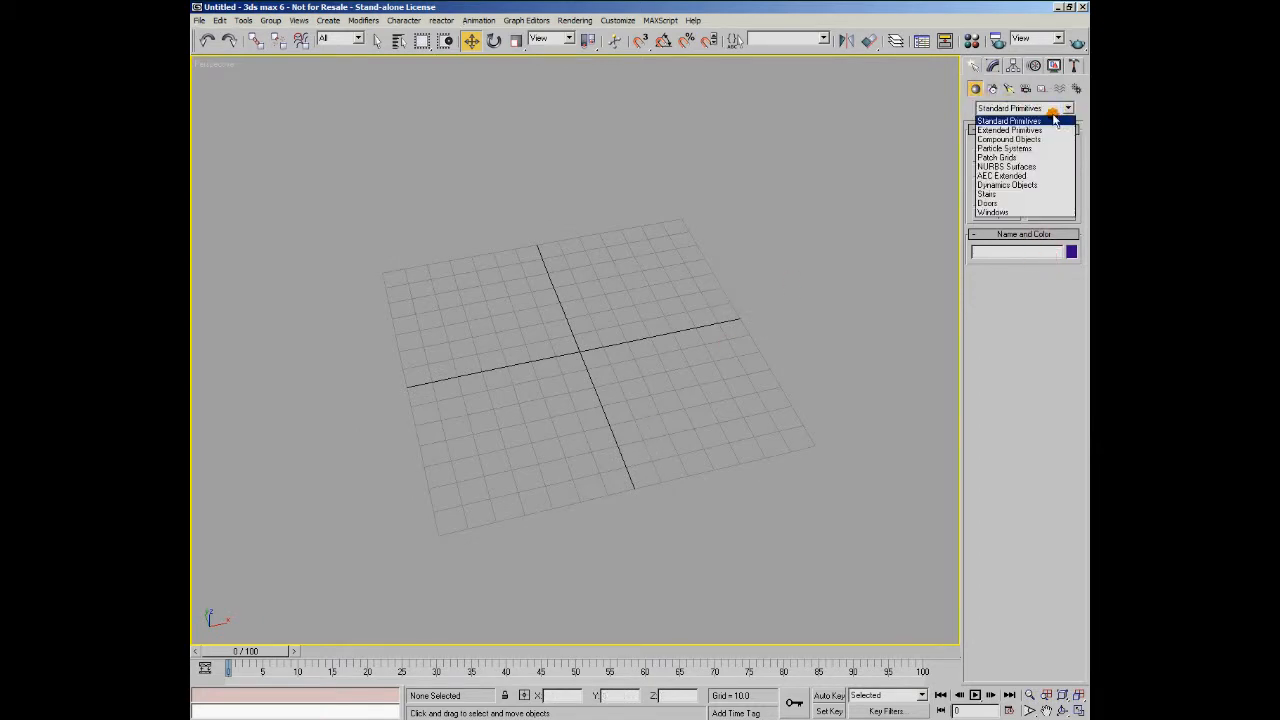
left_click(1030, 148)
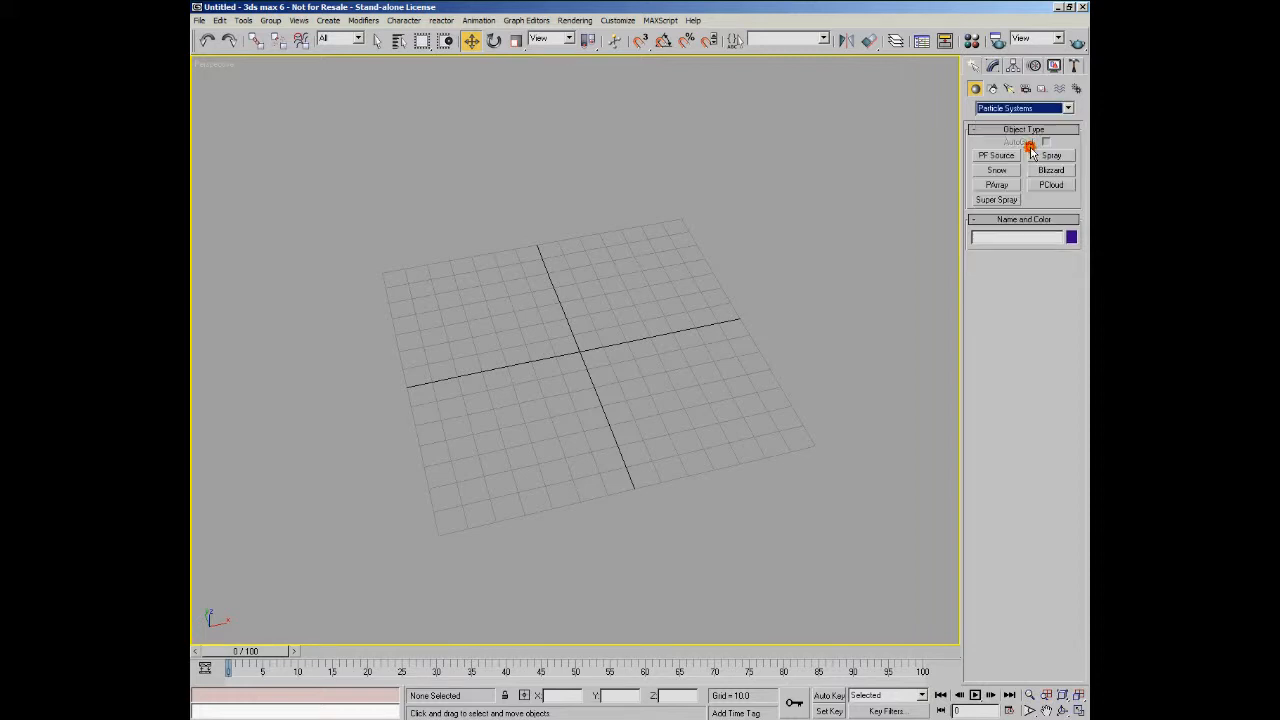
left_click(997, 155)
left_click_drag(482, 302, 634, 368)
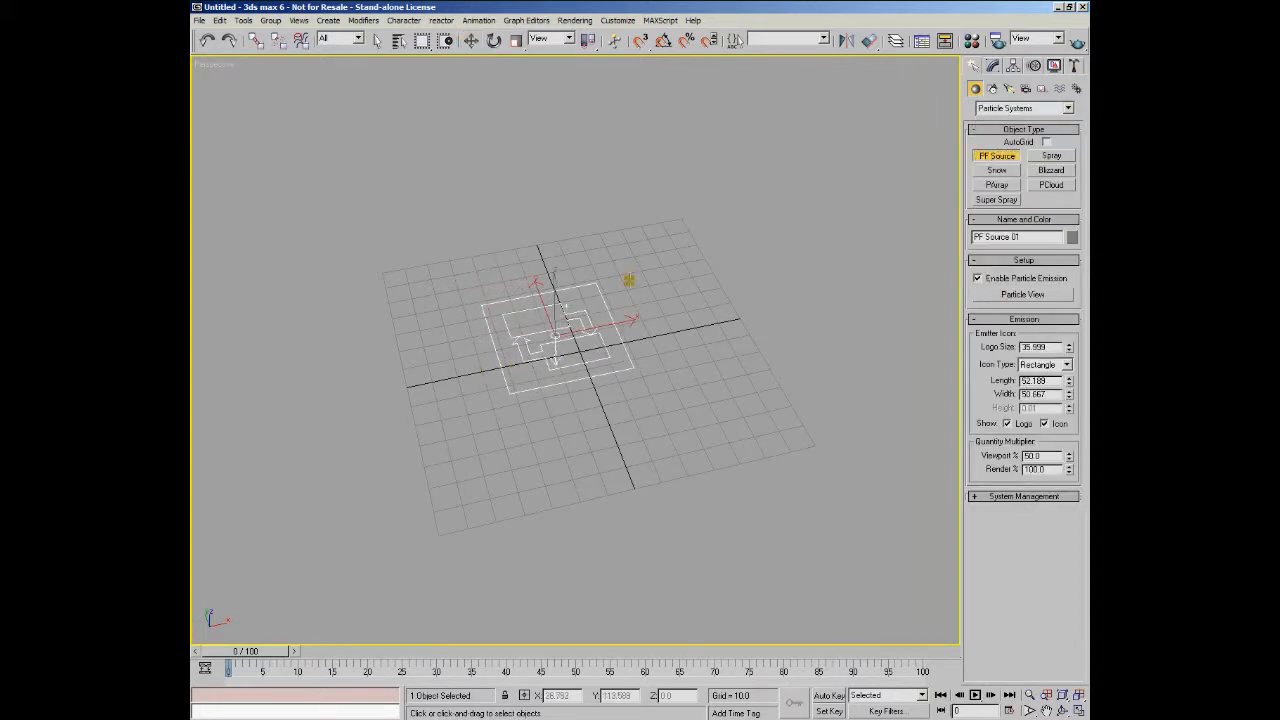
Raise the PF Source emitter above the grid to a Z height of about 71.4
left_click(466, 41)
middle_click_drag(509, 163, 562, 373, "alt")
left_click_drag(562, 373, 585, 206)
middle_click_drag(630, 322, 706, 306, "alt")
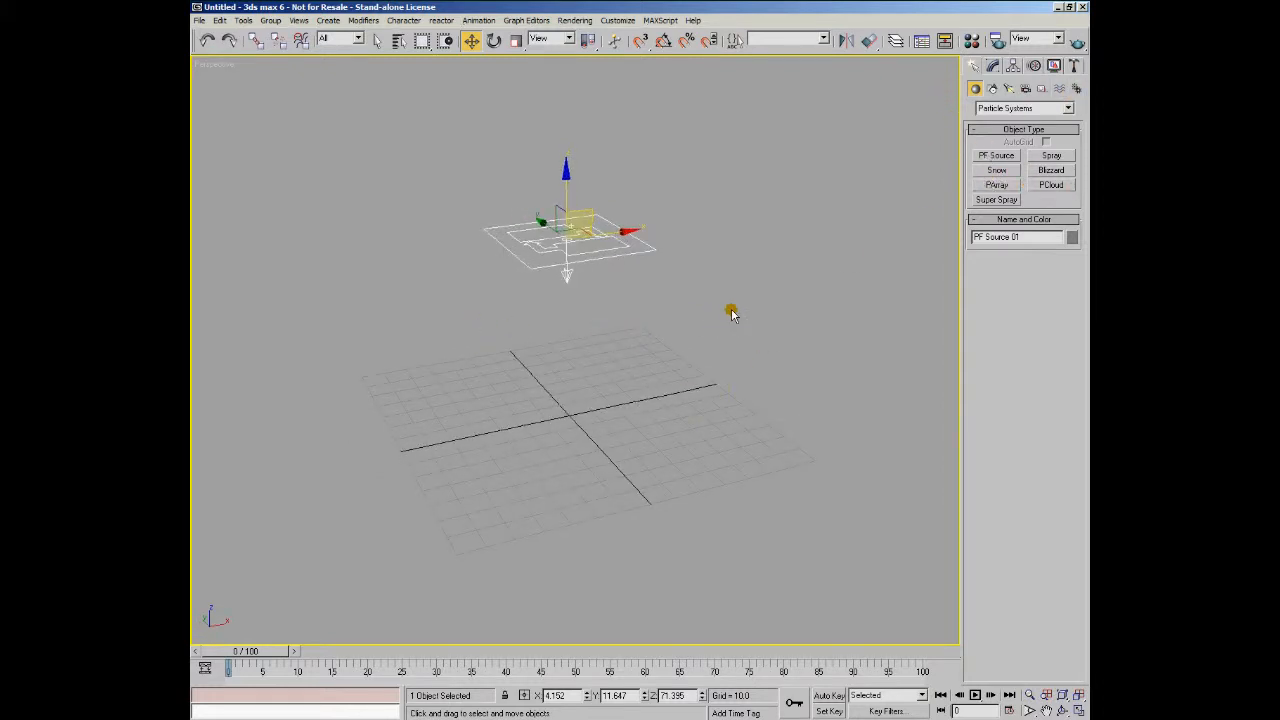
Create a planar Deflector space warp about 104.5 wide and 140.7 long over the positive-X half of the grid
left_click(1056, 90)
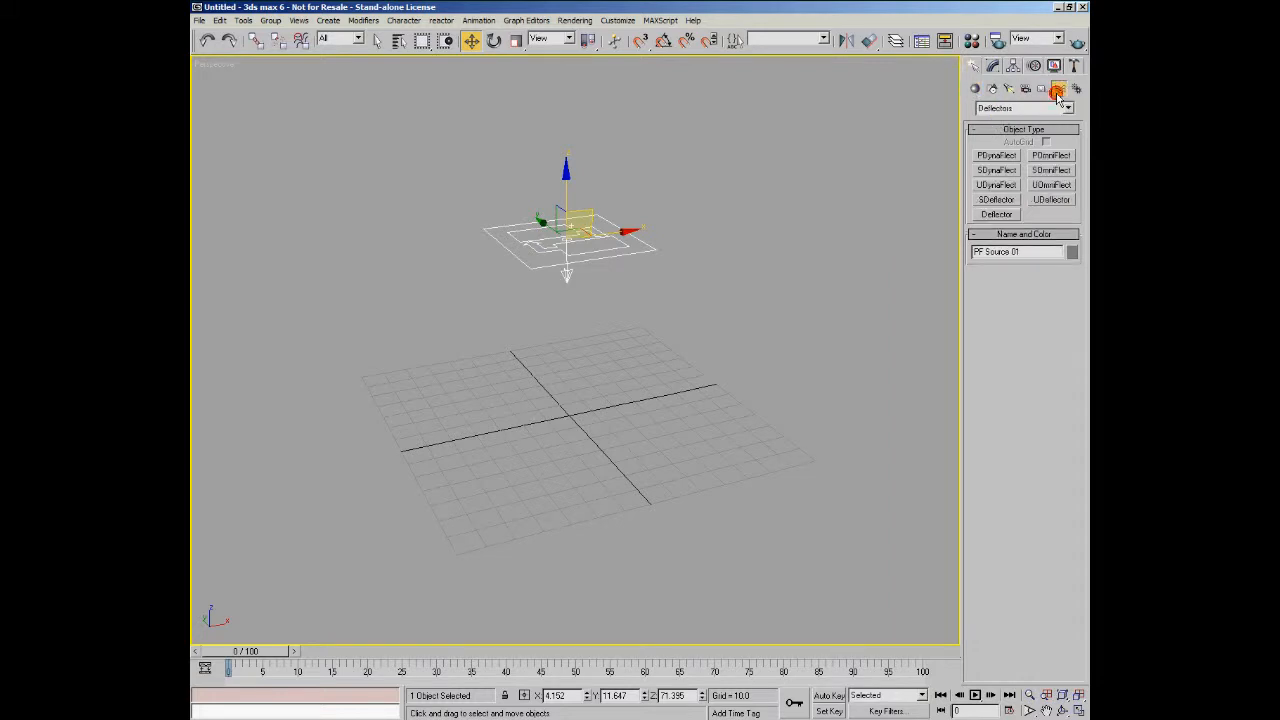
left_click(1067, 108)
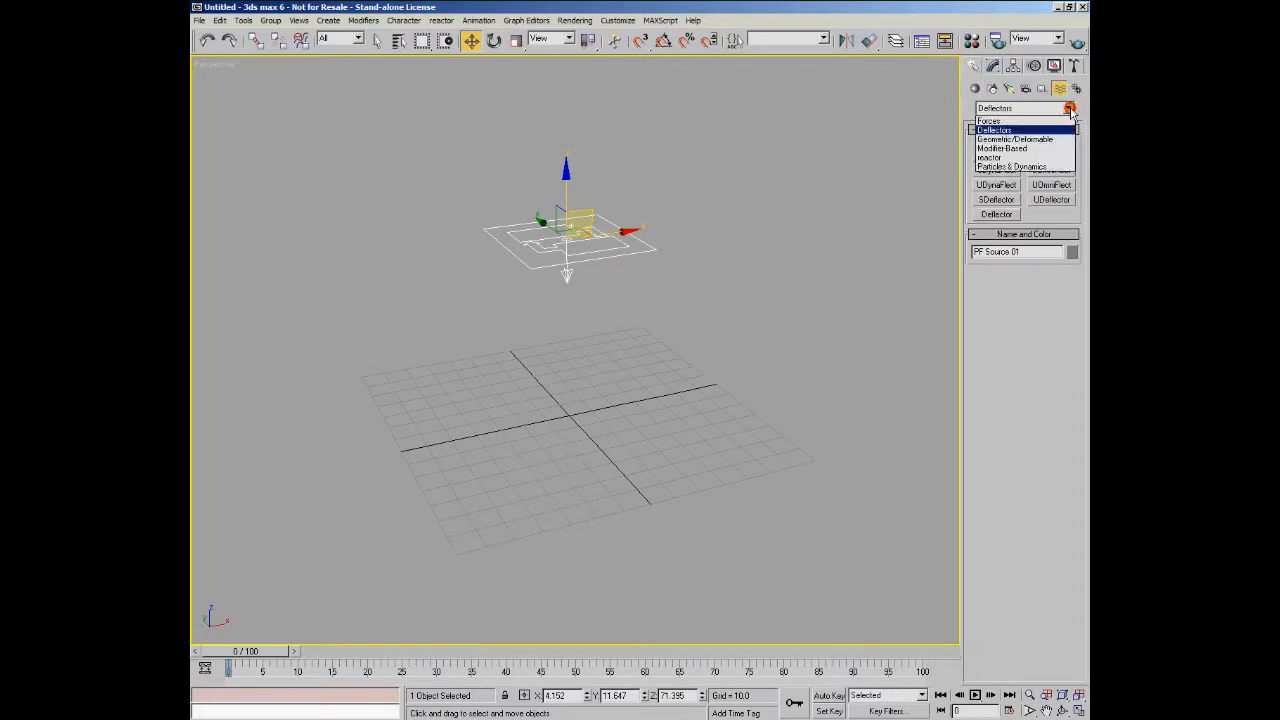
left_click(1030, 121)
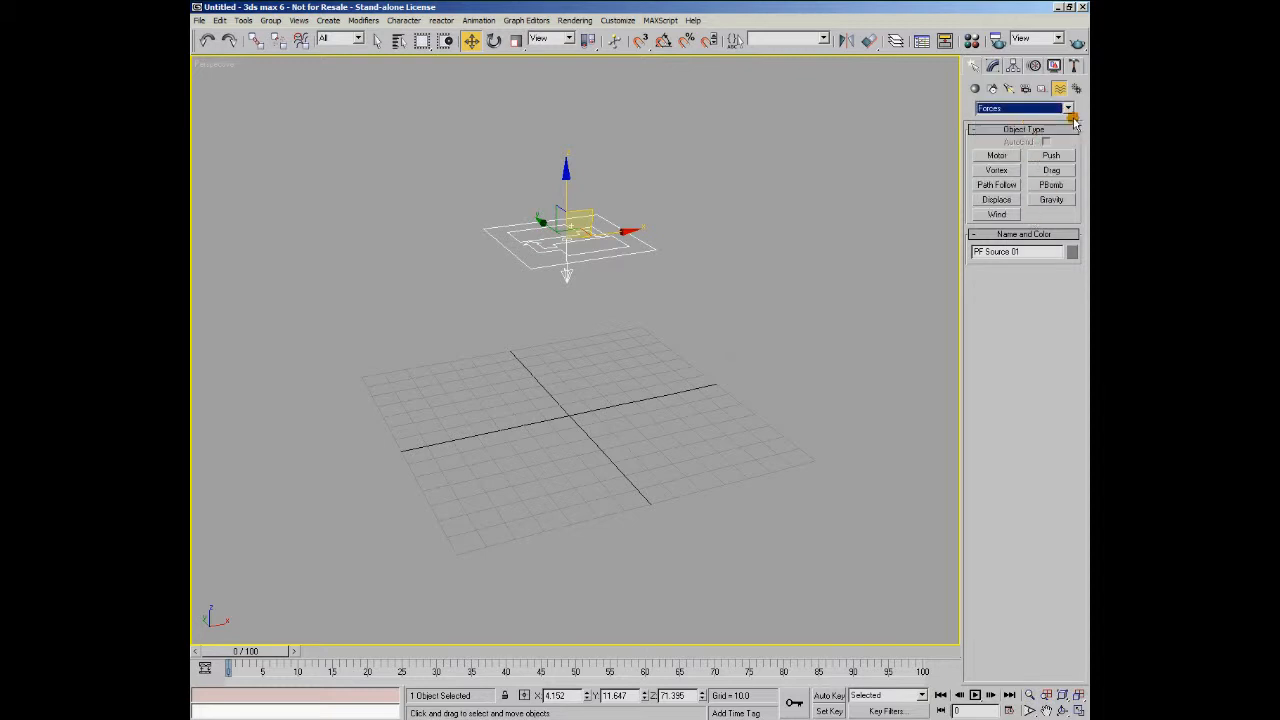
left_click(1068, 108)
left_click(990, 131)
left_click(1028, 251)
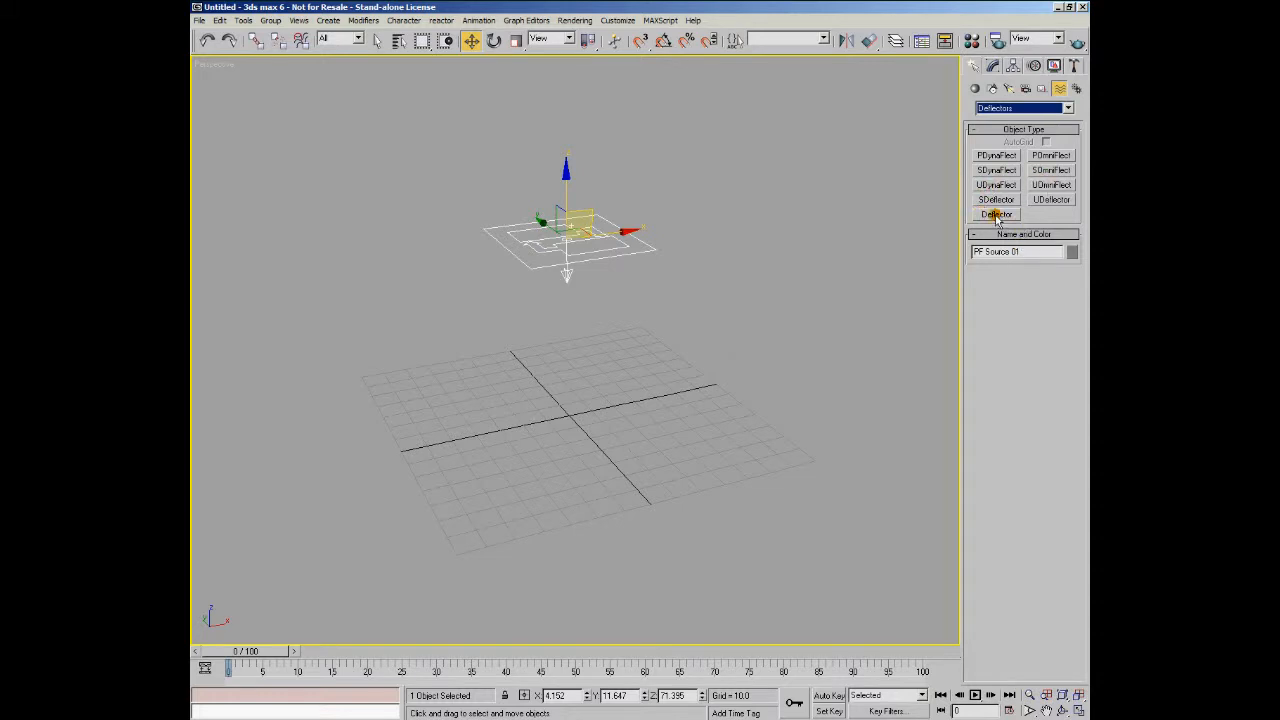
left_click(996, 216)
middle_click_drag(674, 317, 544, 367, "alt")
middle_click_drag(627, 319, 652, 364, "alt")
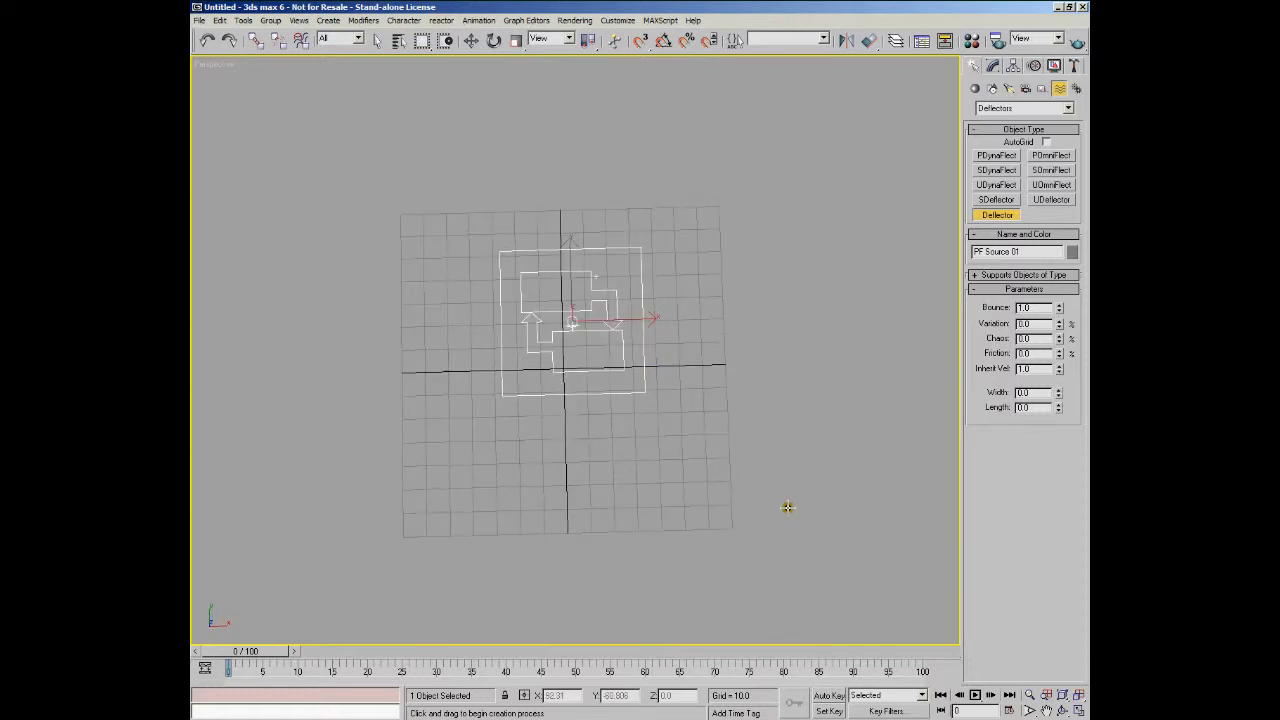
left_click_drag(808, 502, 558, 186)
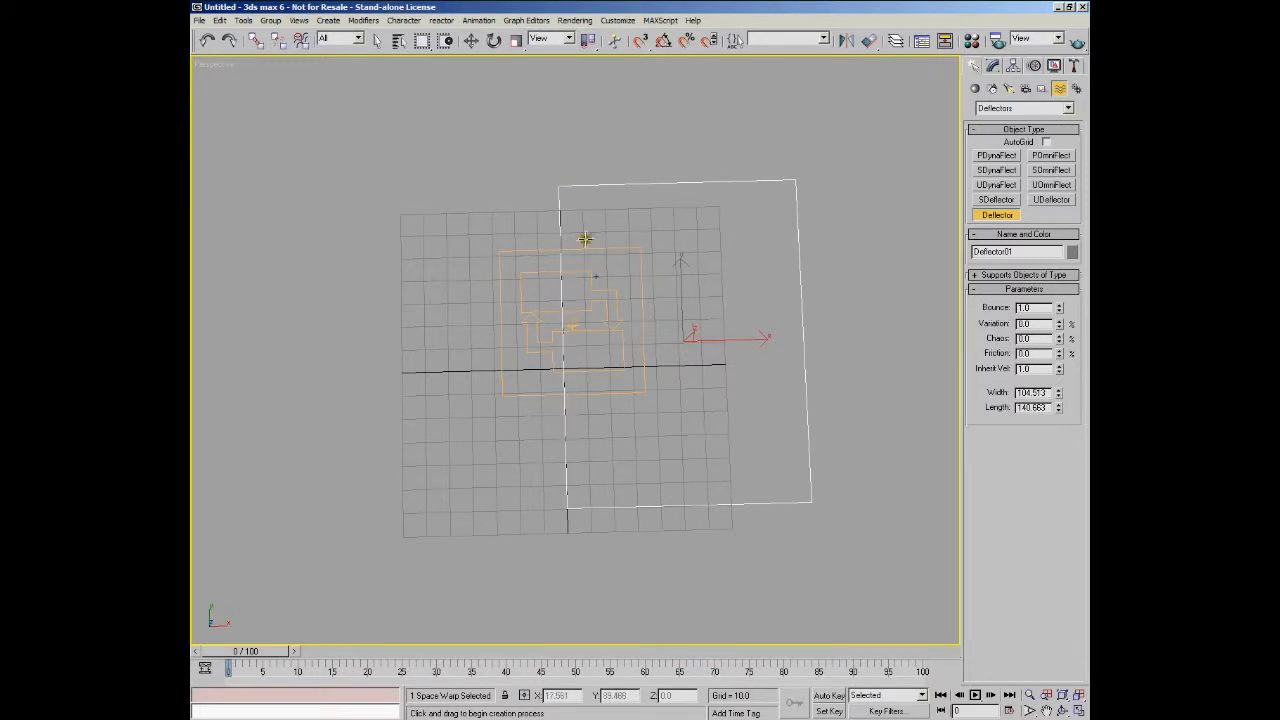
Create a spherical SDeflector about 60.8 in diameter on the grid beside the planar deflector
left_click(1000, 199)
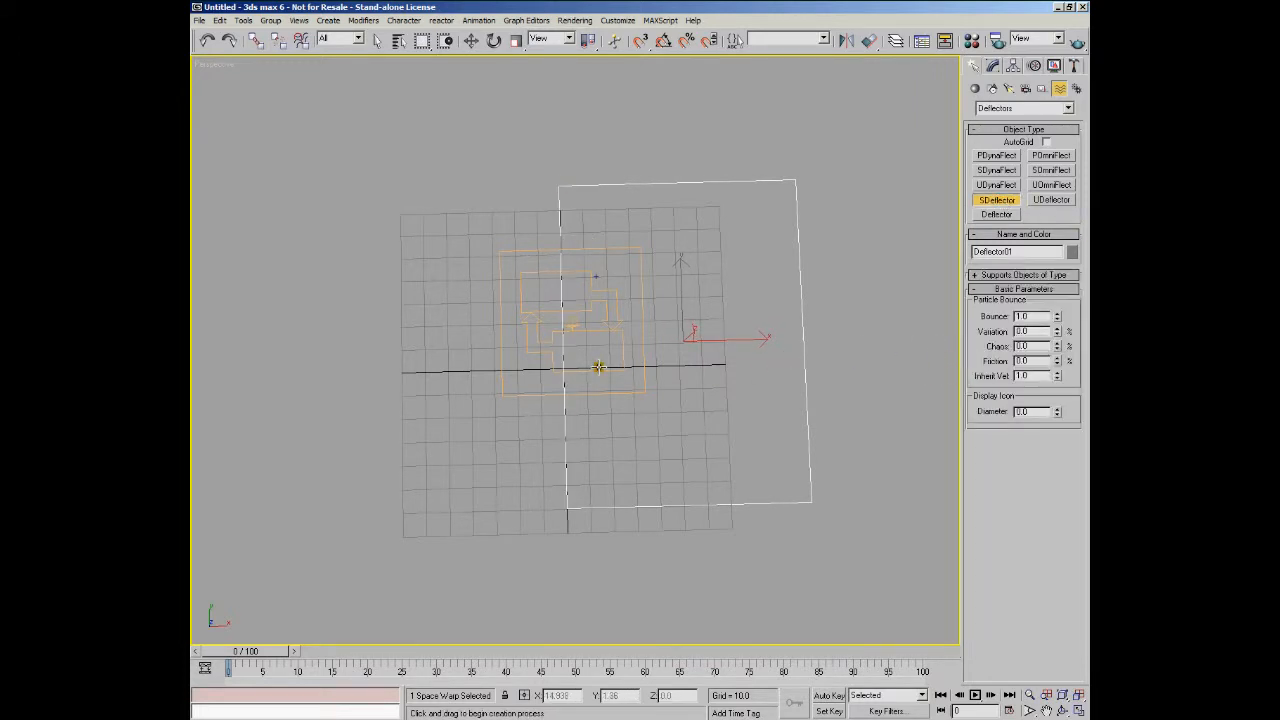
middle_click_drag(603, 350, 656, 298, "alt")
middle_click_drag(639, 388, 521, 397, "alt")
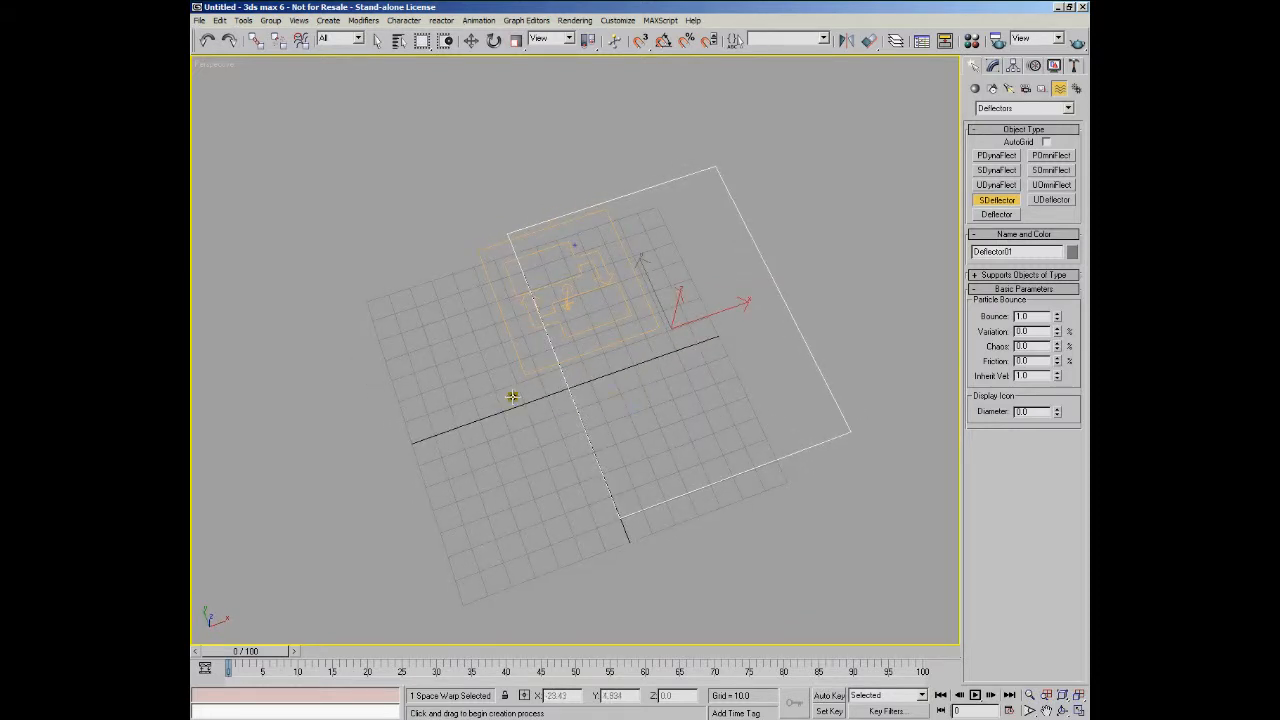
left_click_drag(502, 410, 571, 409)
middle_click_drag(571, 409, 581, 406, "alt")
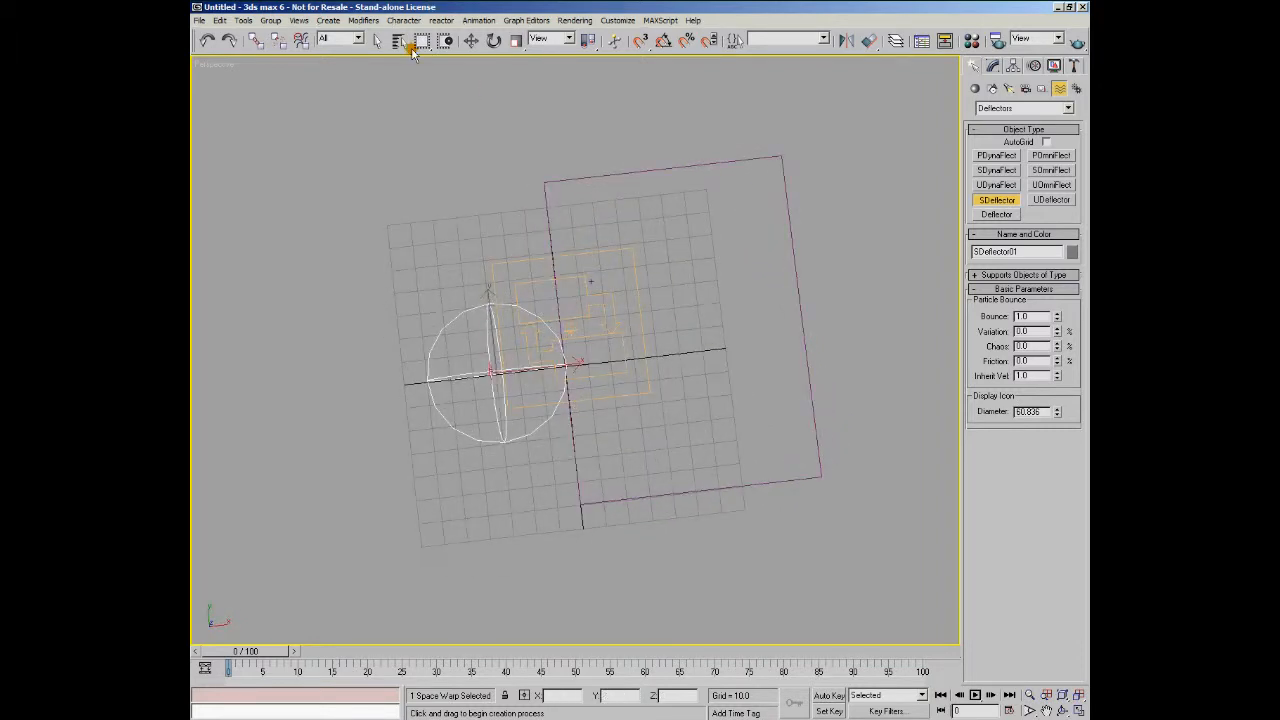
Move the spherical deflector near the grid's origin, to about X -7.9 and Y 0.8
left_click(469, 40)
left_click_drag(540, 368, 590, 392)
middle_click_drag(589, 390, 682, 393, "alt")
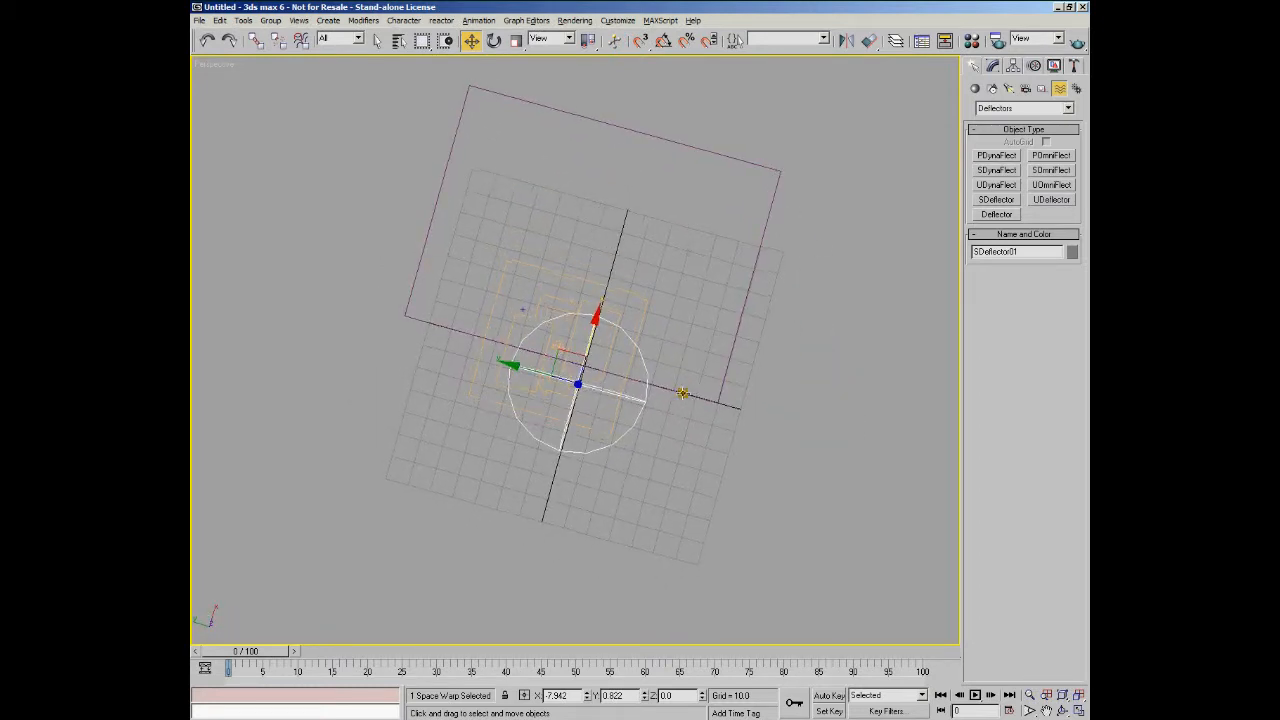
In the top view, move the PF Source emitter so it is centred over the spherical deflector
key("t")
scroll(604, 348, "up", 3)
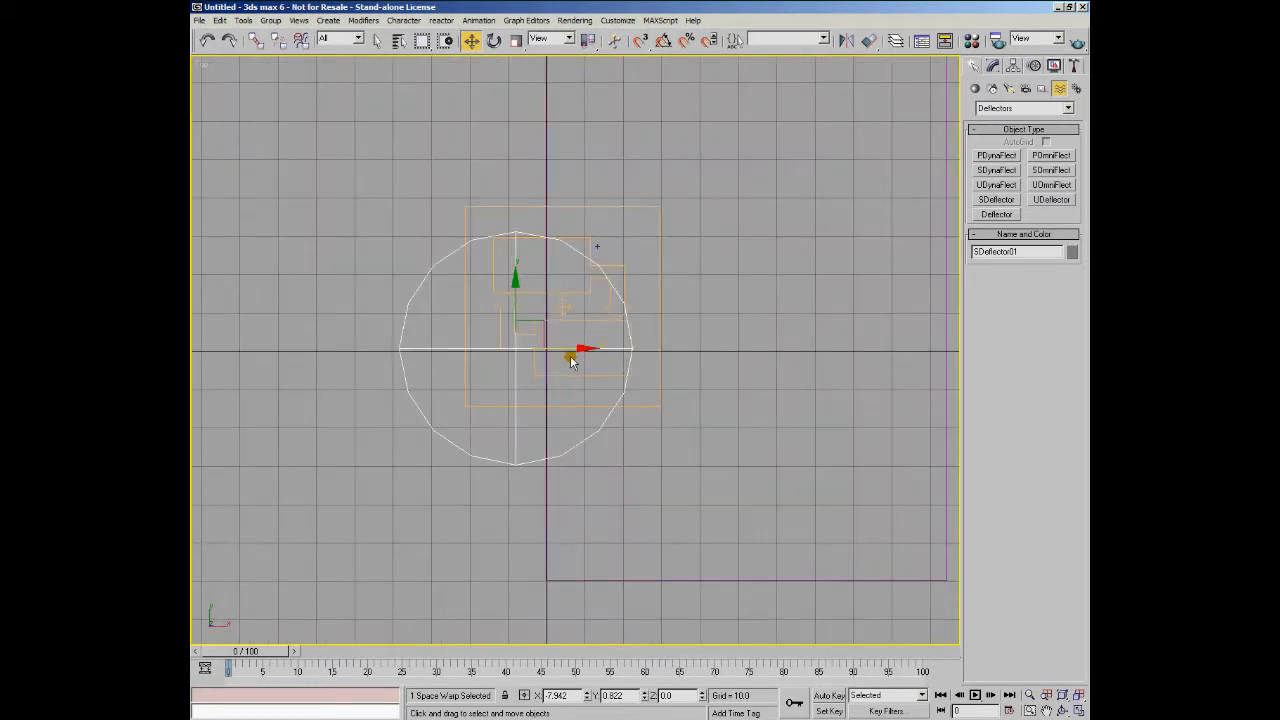
left_click(596, 214)
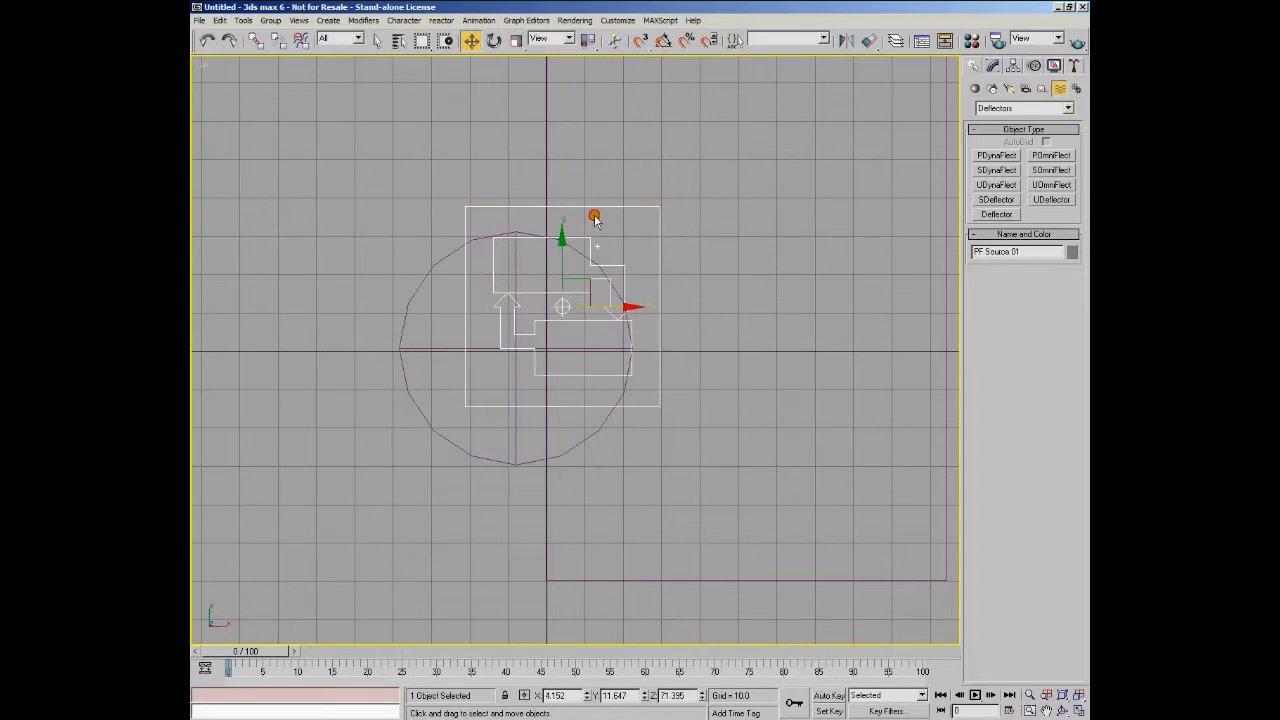
left_click_drag(580, 289, 545, 328)
Move the planar deflector along Y to about -1.06 to centre it on the X axis, and return to the perspective view
left_click(546, 220)
scroll(613, 273, "down", 3)
left_click_drag(680, 250, 684, 268)
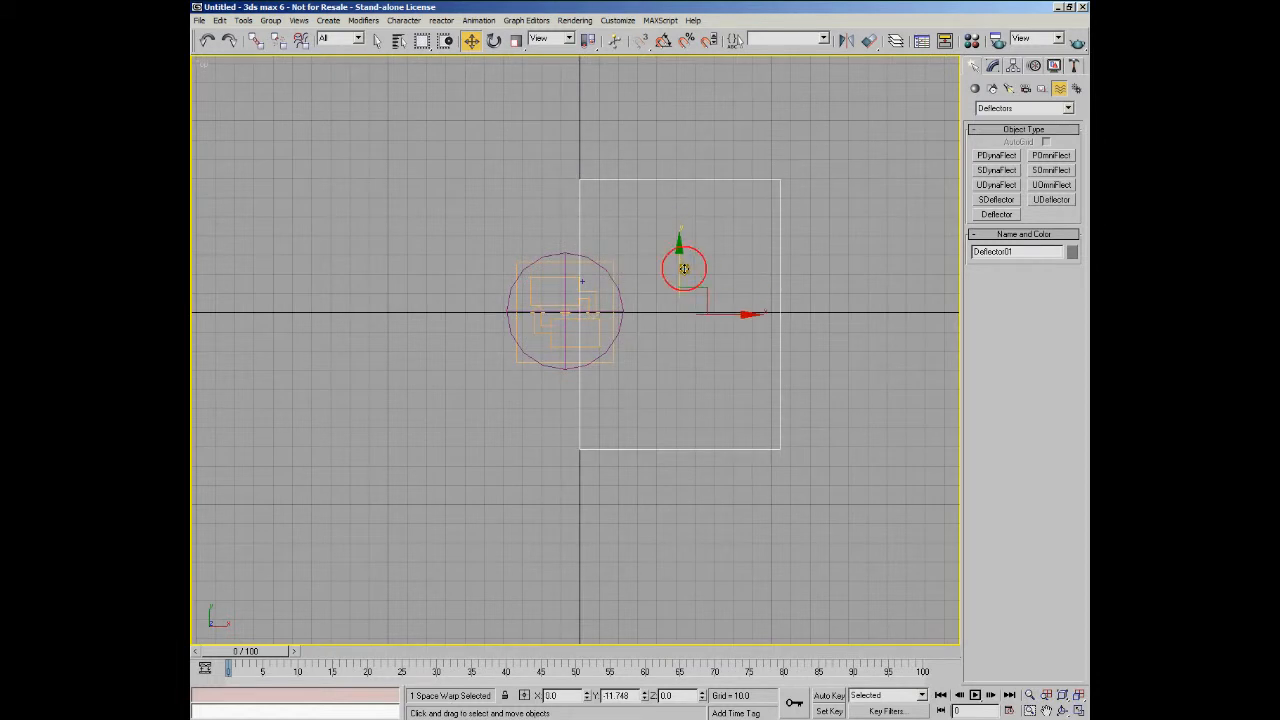
key("p")
middle_click_drag(557, 346, 531, 346, "alt")
middle_click_drag(626, 389, 910, 300, "alt")
Create a teapot with a radius of about 14.8 on the planar deflector, close to the X axis
left_click(975, 89)
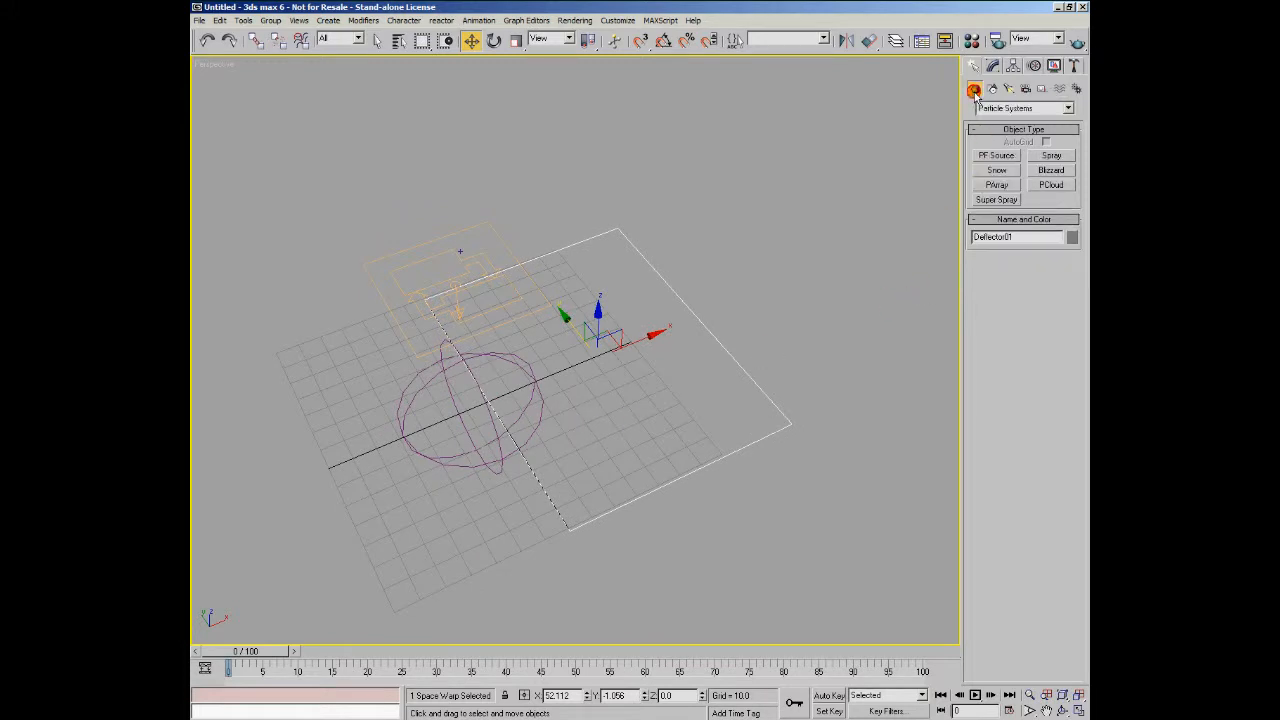
left_click(1067, 108)
left_click(1010, 121)
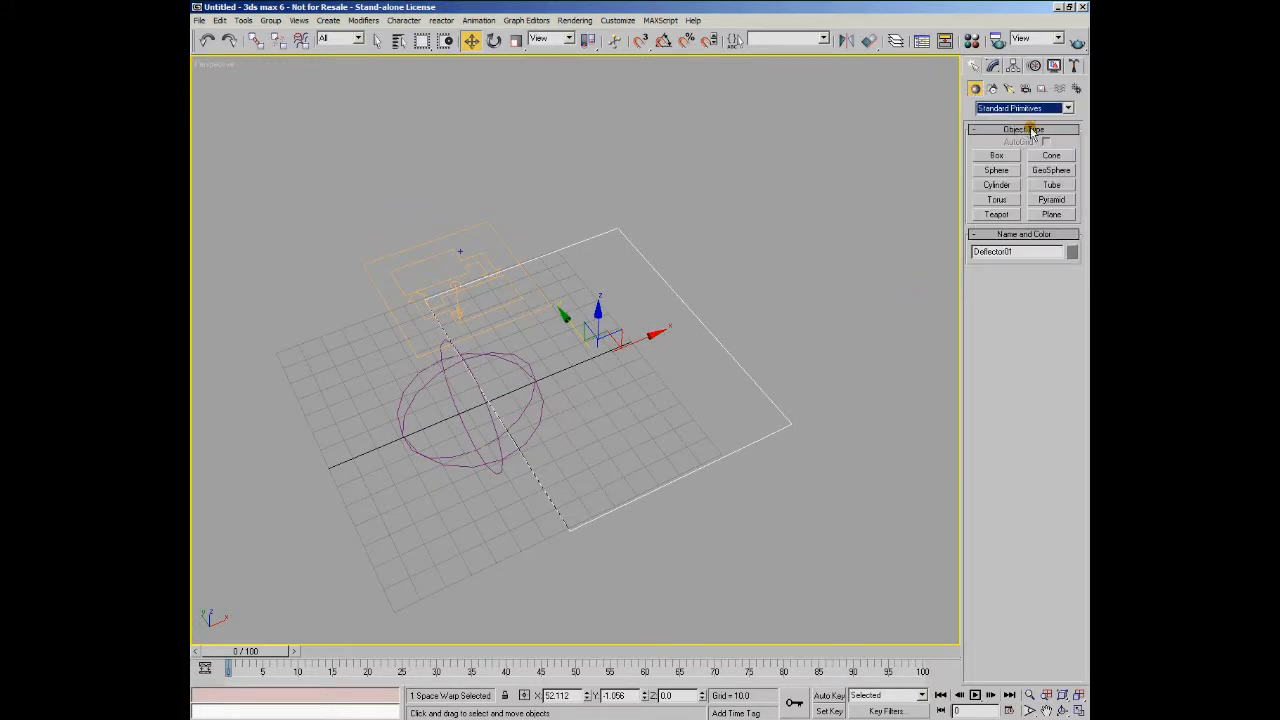
left_click(997, 214)
middle_click_drag(834, 214, 642, 272, "alt")
left_click_drag(625, 315, 646, 342)
middle_click_drag(660, 360, 713, 207, "alt")
Create a UDeflector space warp with an icon size of about 12.4 beyond the teapot's spout
left_click(1059, 88)
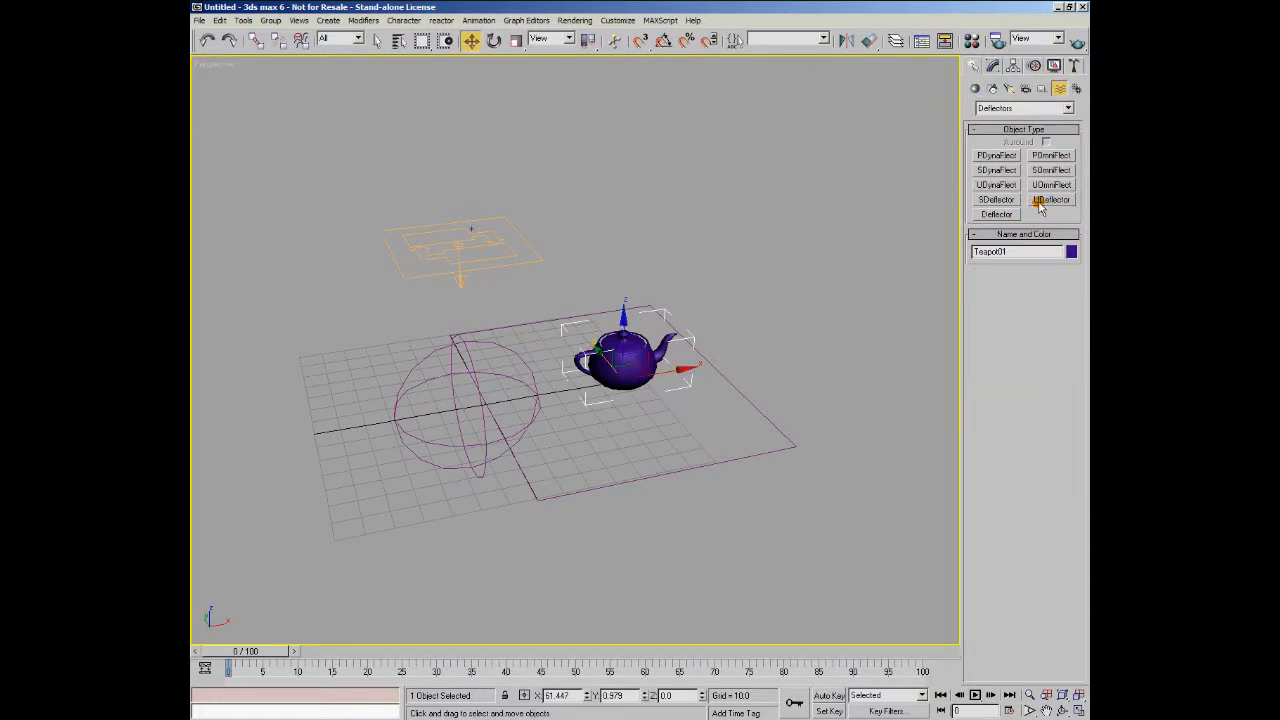
left_click(1050, 200)
middle_click_drag(771, 323, 754, 380, "alt")
left_click_drag(765, 330, 769, 345)
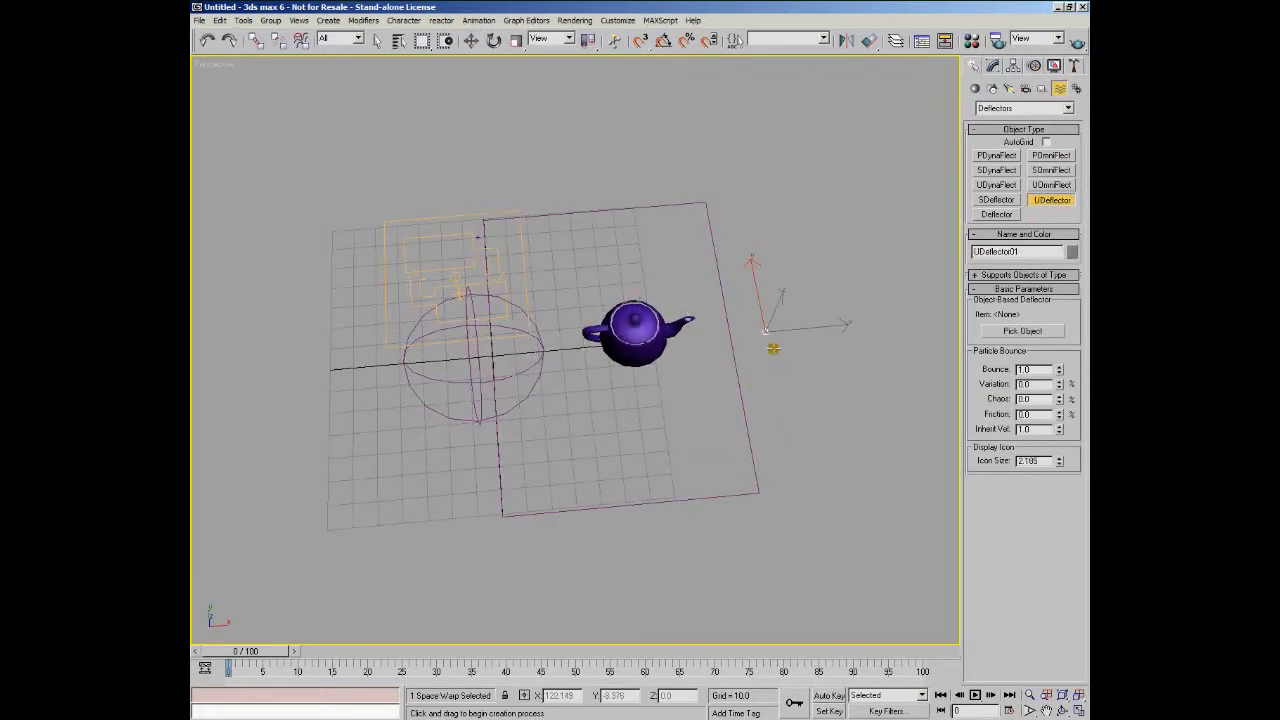
left_click(470, 40)
middle_click_drag(700, 240, 883, 130, "alt")
Adjust the teapot's segment count in its modify parameters
left_click(993, 66)
middle_click_drag(815, 221, 730, 281, "alt")
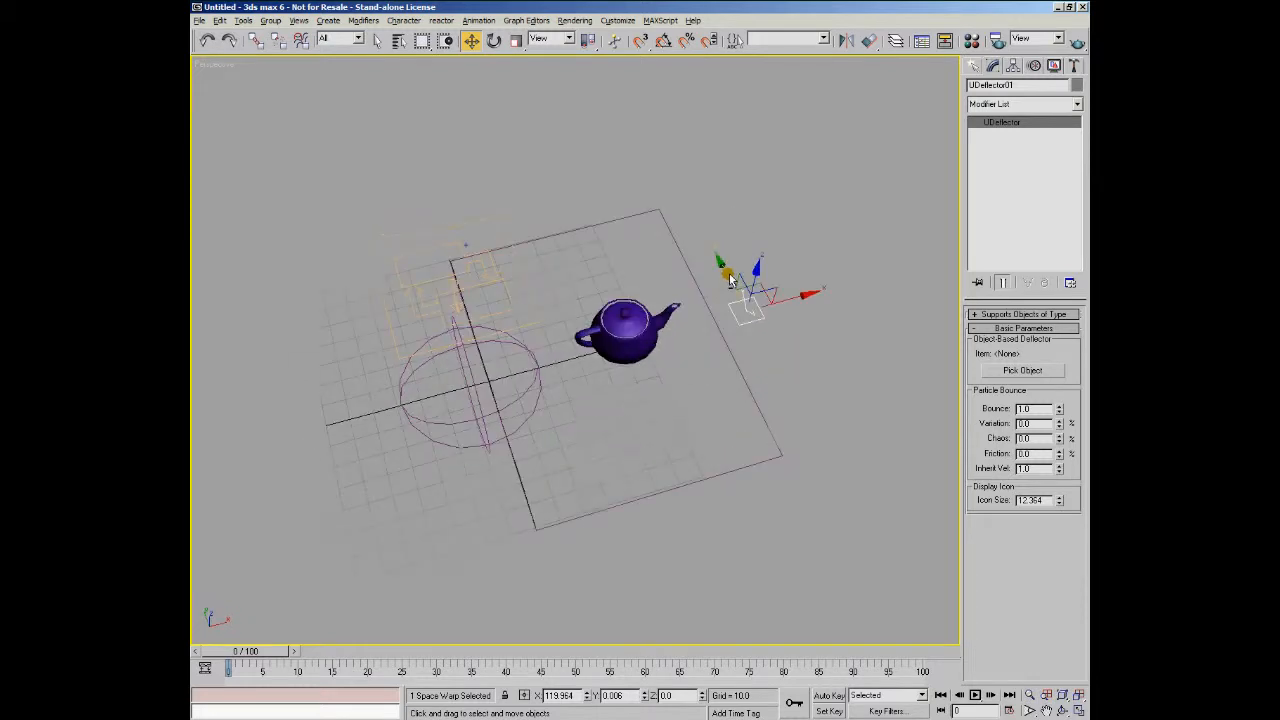
left_click(669, 315)
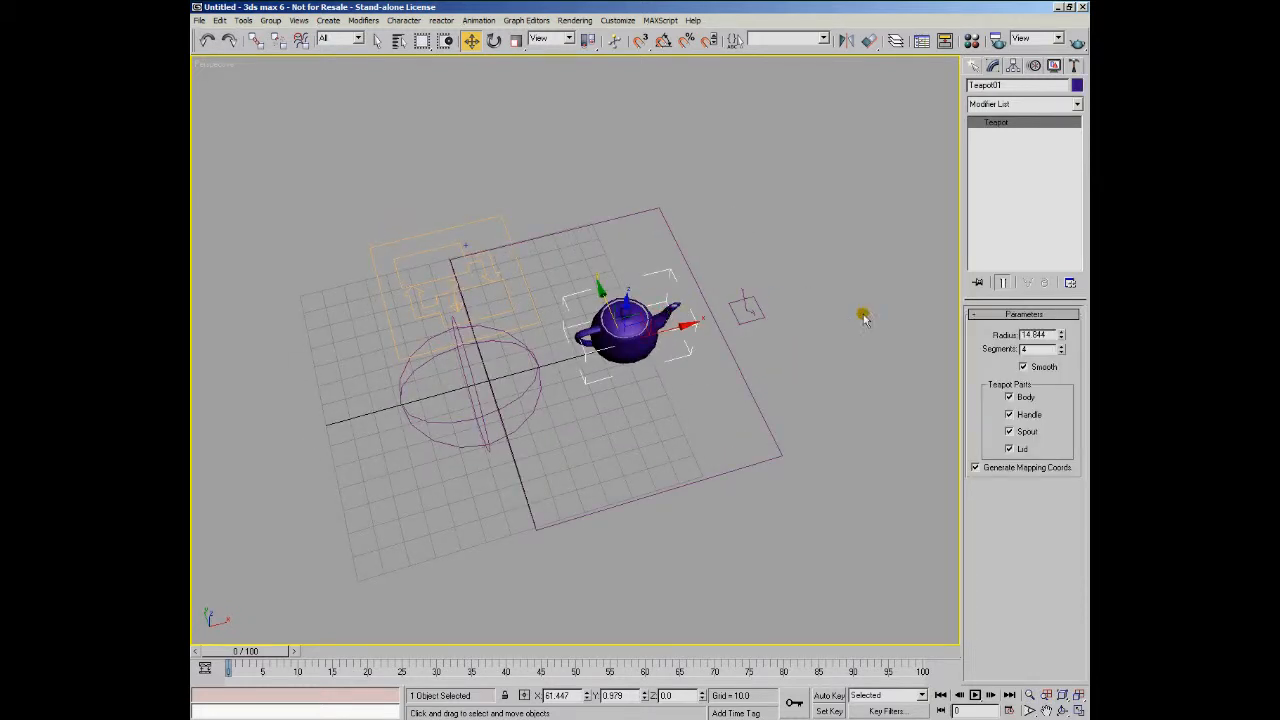
left_click(1062, 345)
left_click(1062, 345)
Assign the teapot as the UDeflector's object-based deflector
left_click(747, 318)
left_click(1045, 372)
left_click(621, 330)
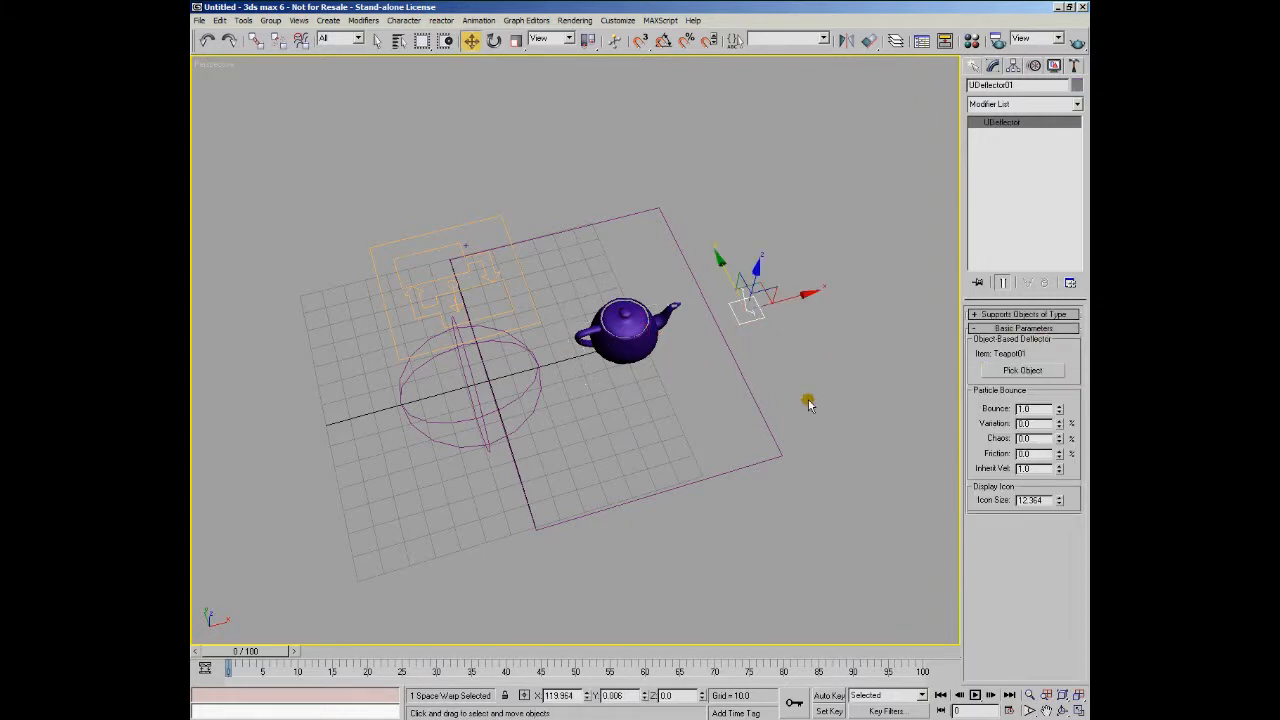
Select the planar, spherical and teapot-based deflectors in turn and examine their shapes and bounce parameters
middle_click_drag(620, 454, 602, 431, "alt")
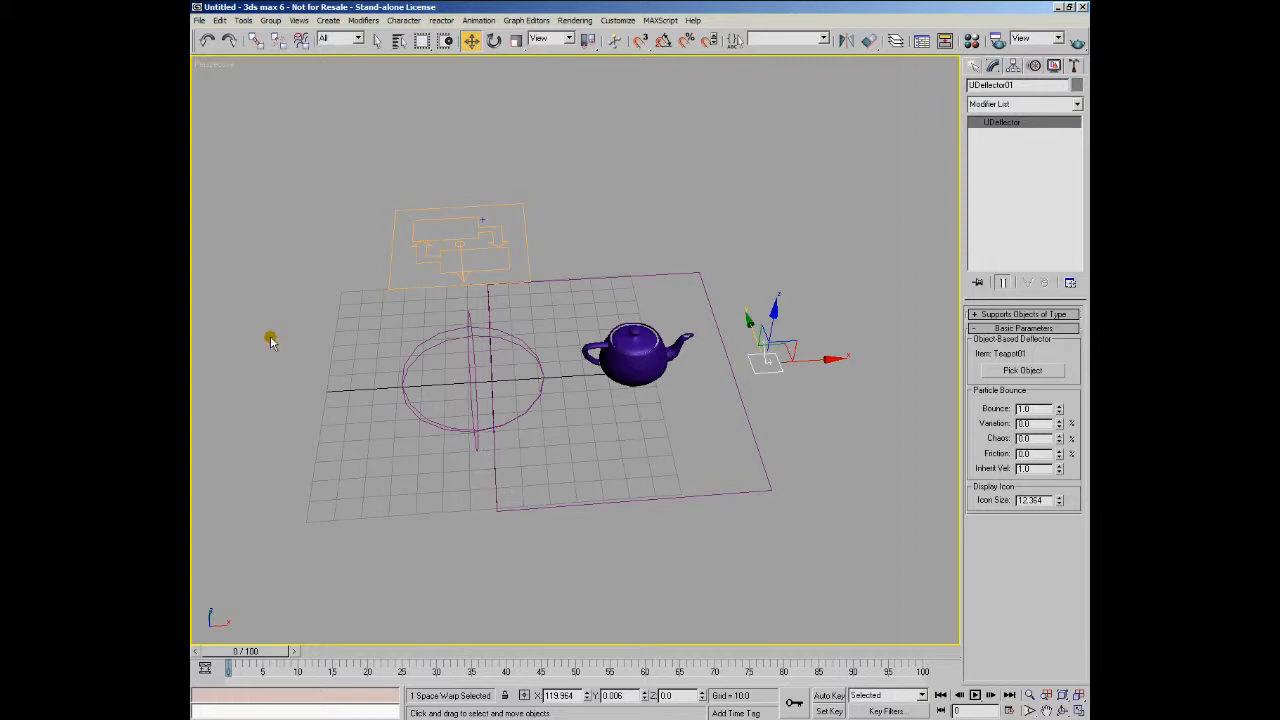
middle_click_drag(352, 366, 493, 362, "alt")
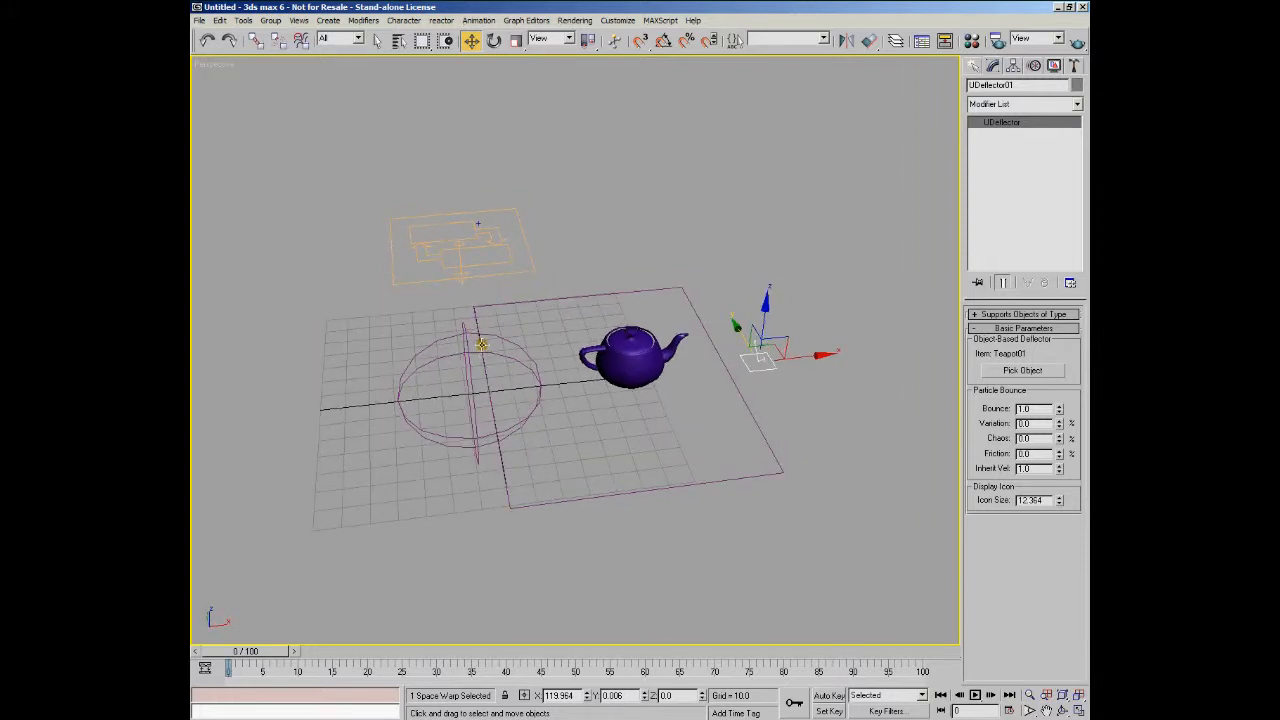
left_click(460, 345)
left_click(645, 428)
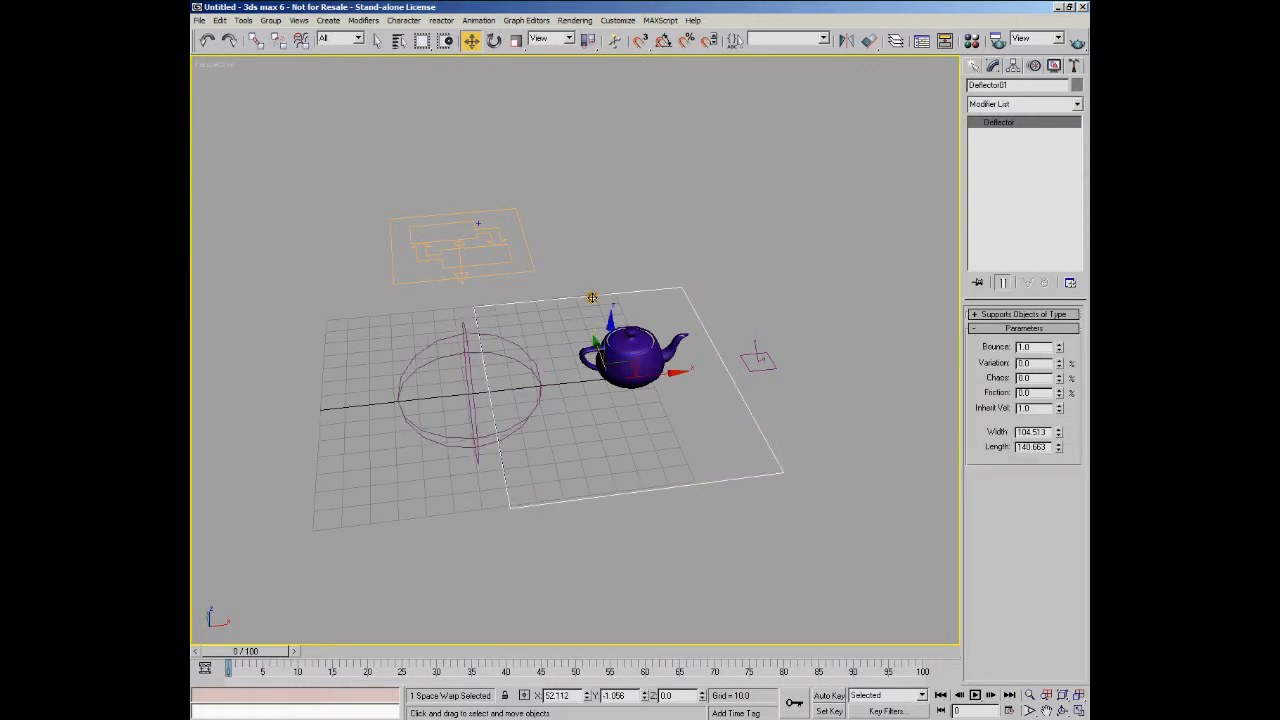
left_click(762, 362)
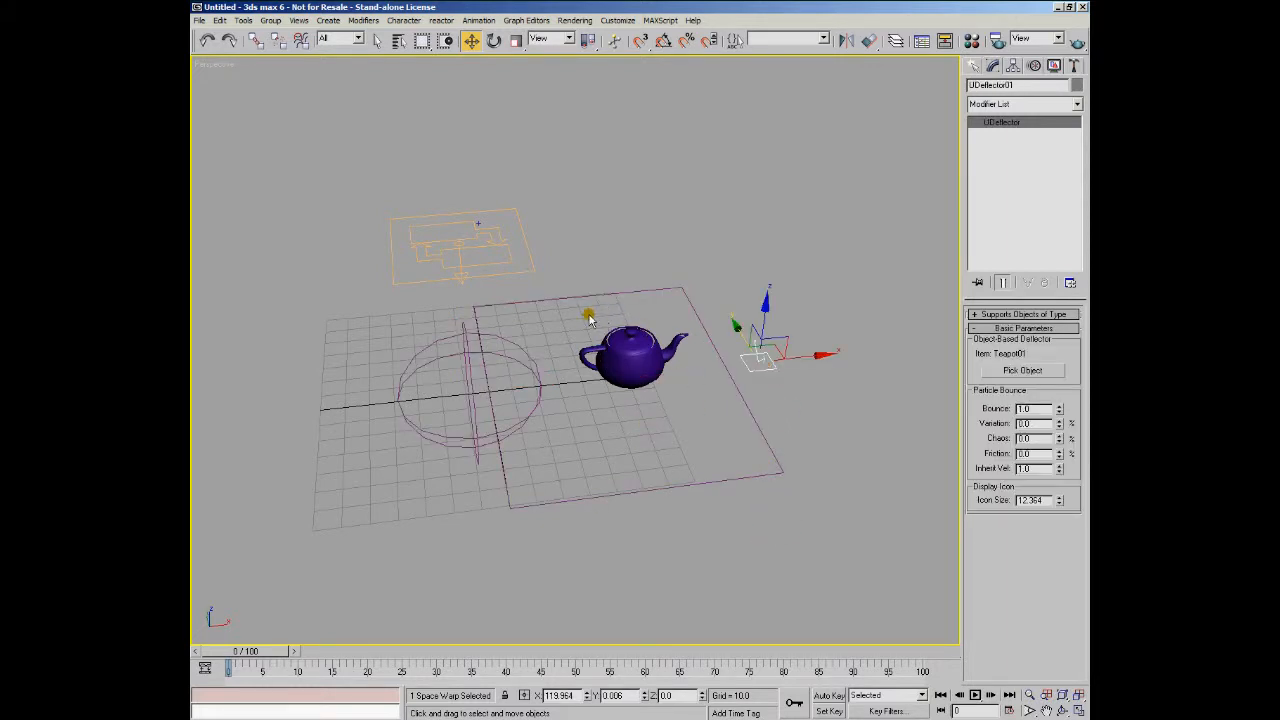
middle_click_drag(589, 318, 592, 358, "alt")
mouse_move(686, 406)
middle_mouse_down("alt")
mouse_move(669, 383)
mouse_move(677, 402)
middle_mouse_up("alt")
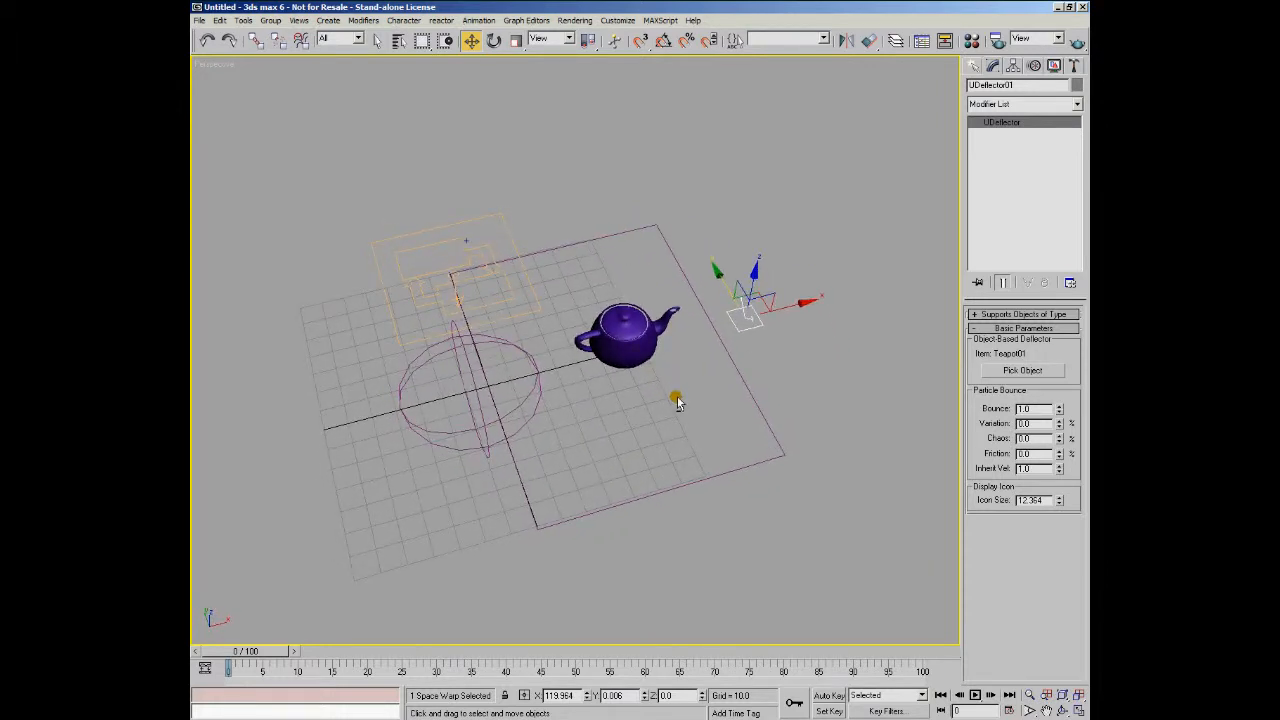
left_click(582, 241)
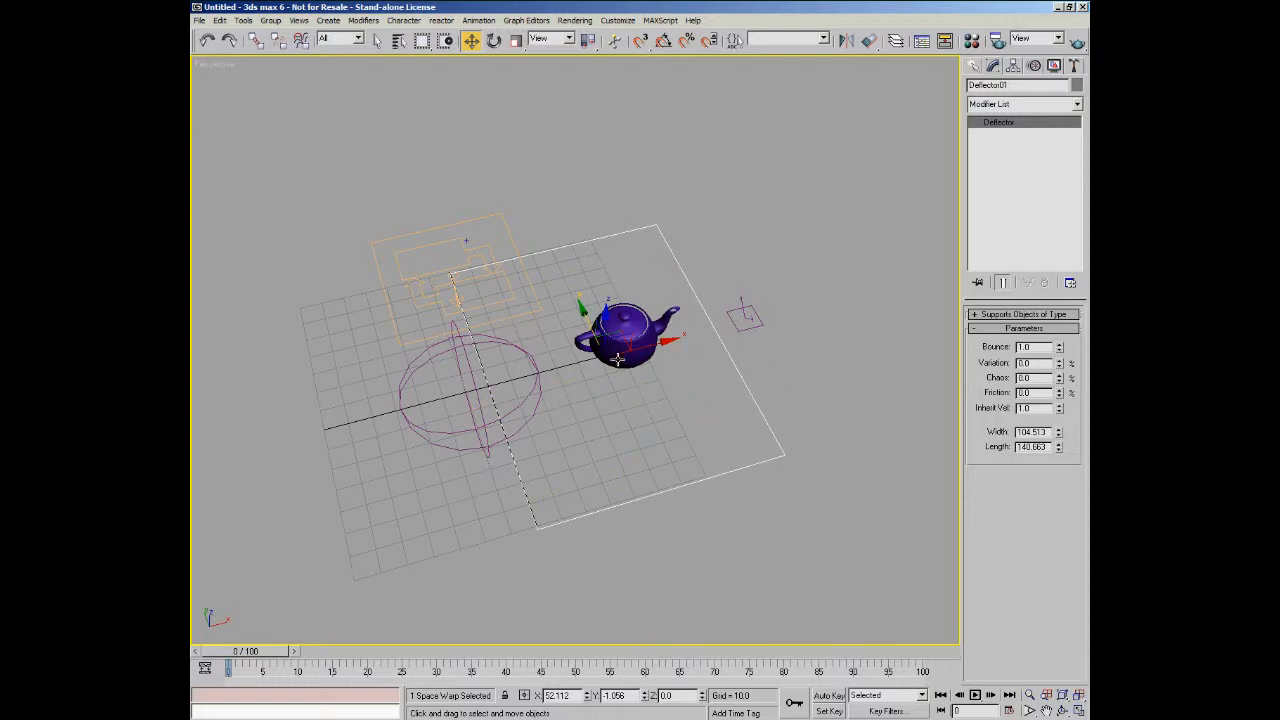
middle_click_drag(616, 313, 616, 334, "alt")
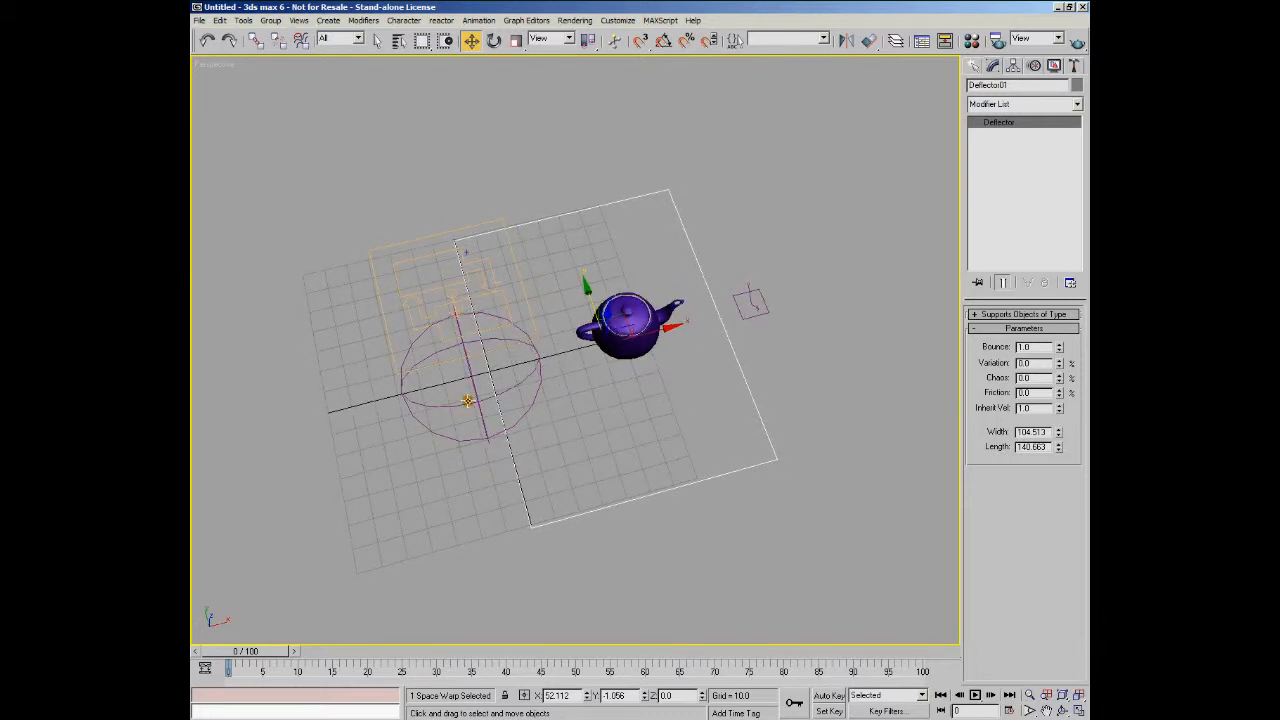
left_click(467, 400)
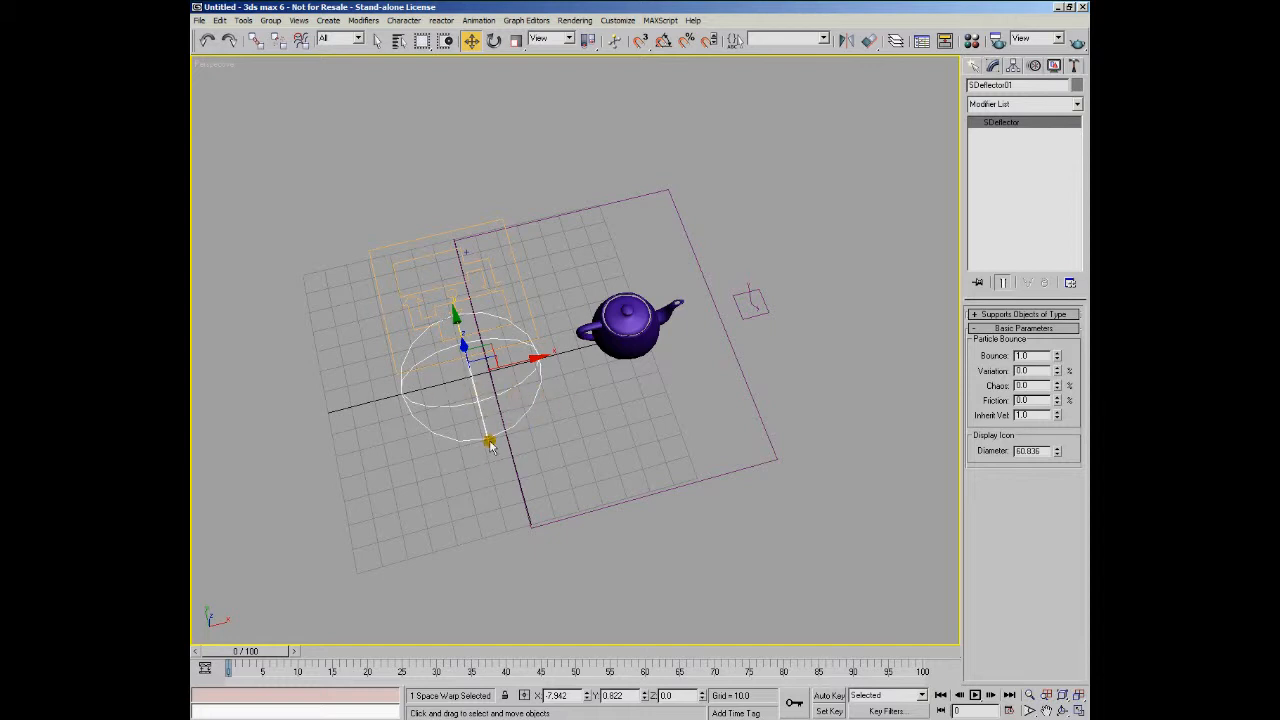
left_click(755, 307)
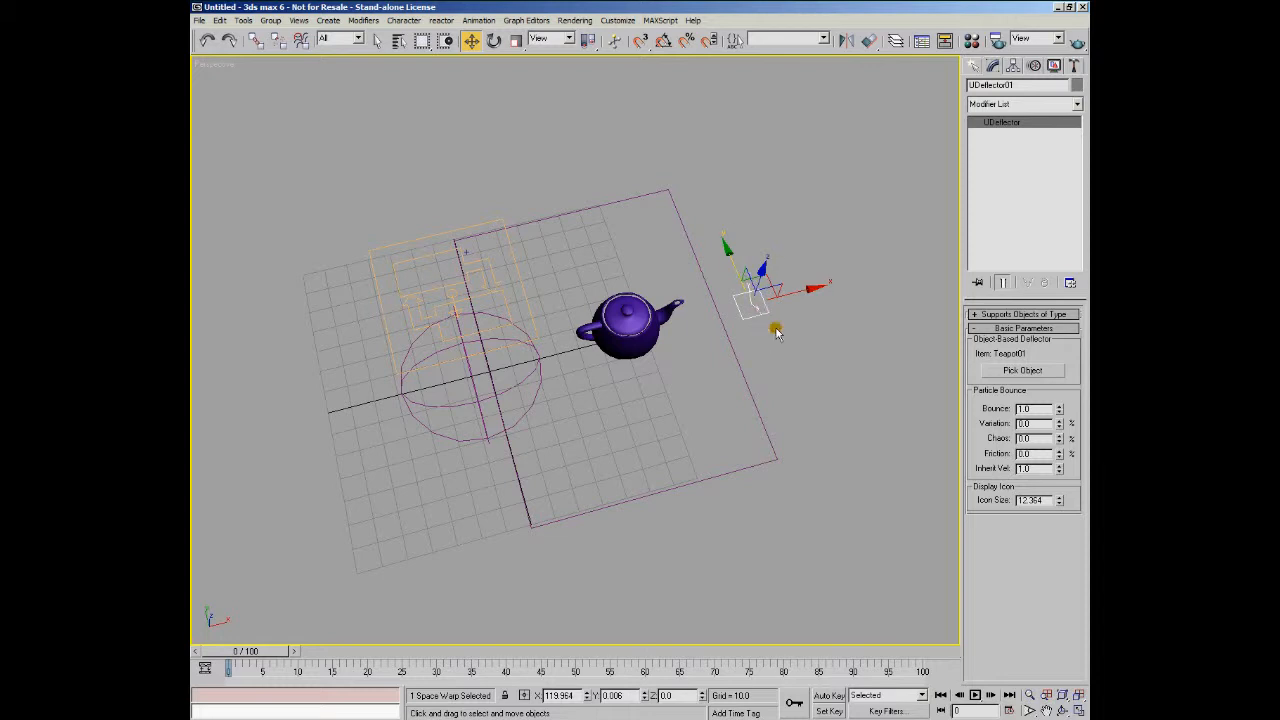
Clear the object selection, open Particle View and narrow its window to leave the emitter and deflectors in sight
middle_click_drag(771, 357, 776, 316, "alt")
middle_click_drag(627, 375, 680, 332, "alt")
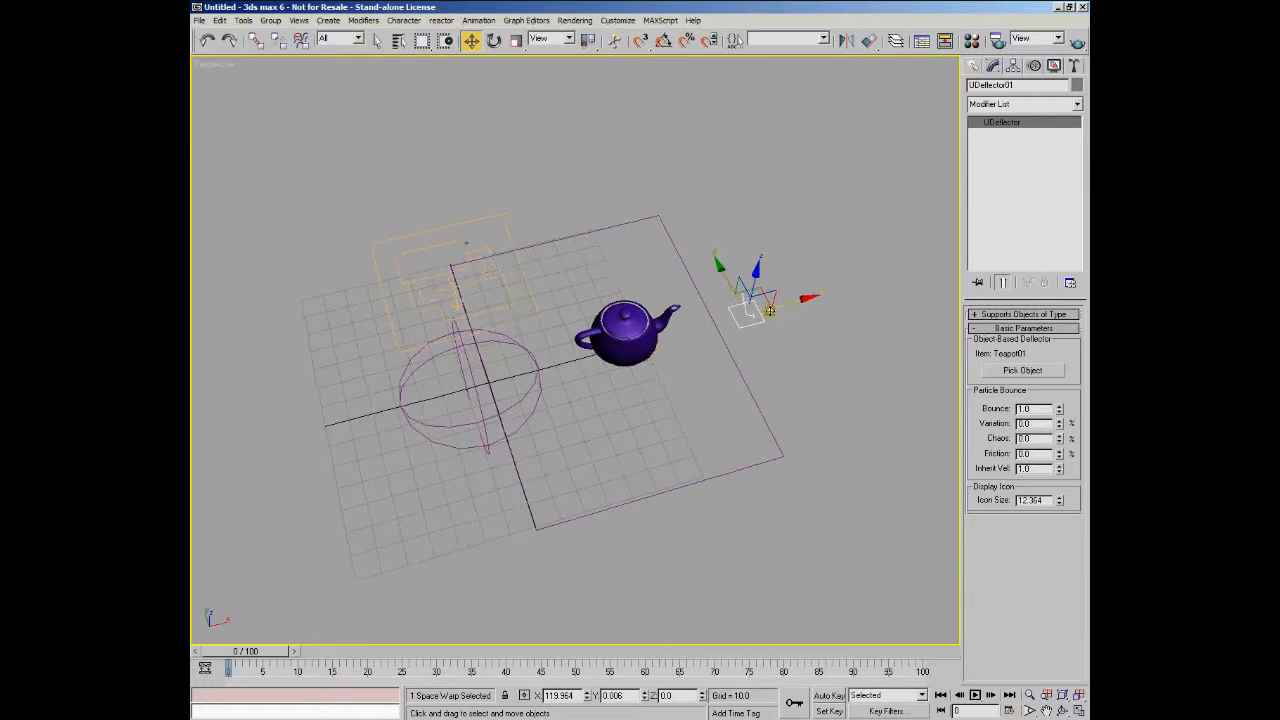
middle_click_drag(562, 347, 560, 303, "alt")
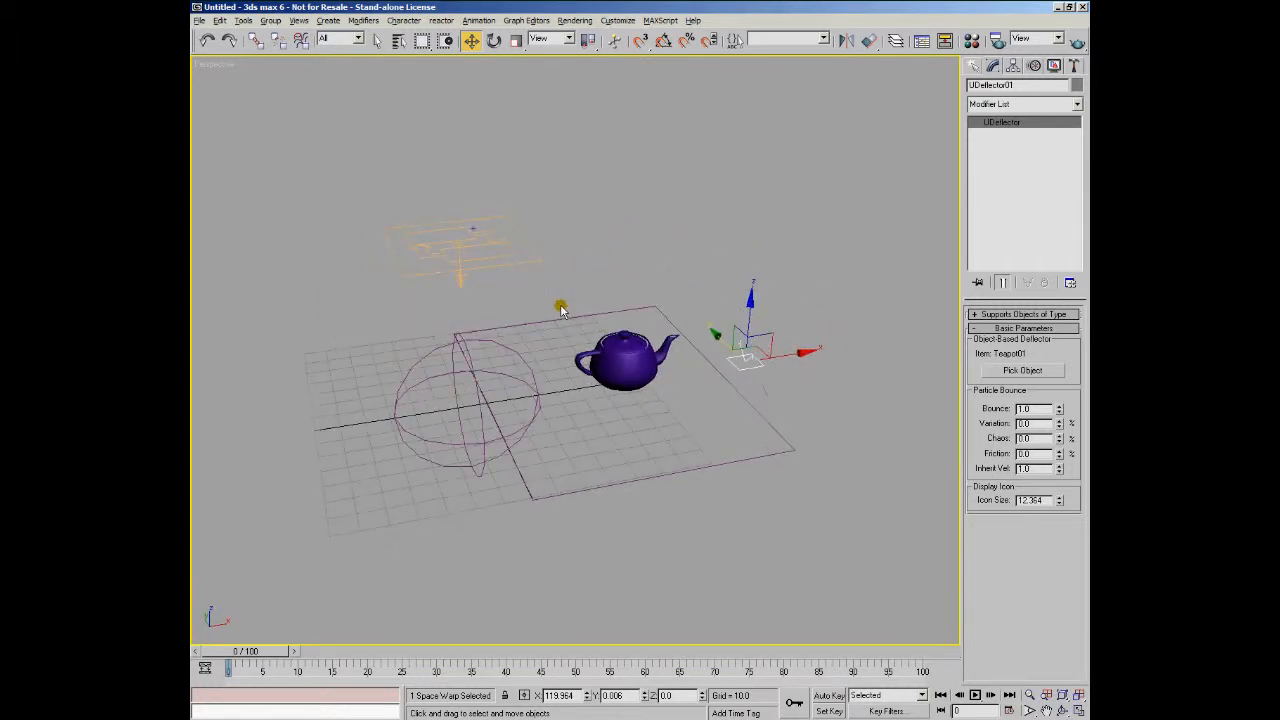
middle_click_drag(566, 209, 720, 316, "alt")
left_click(668, 163)
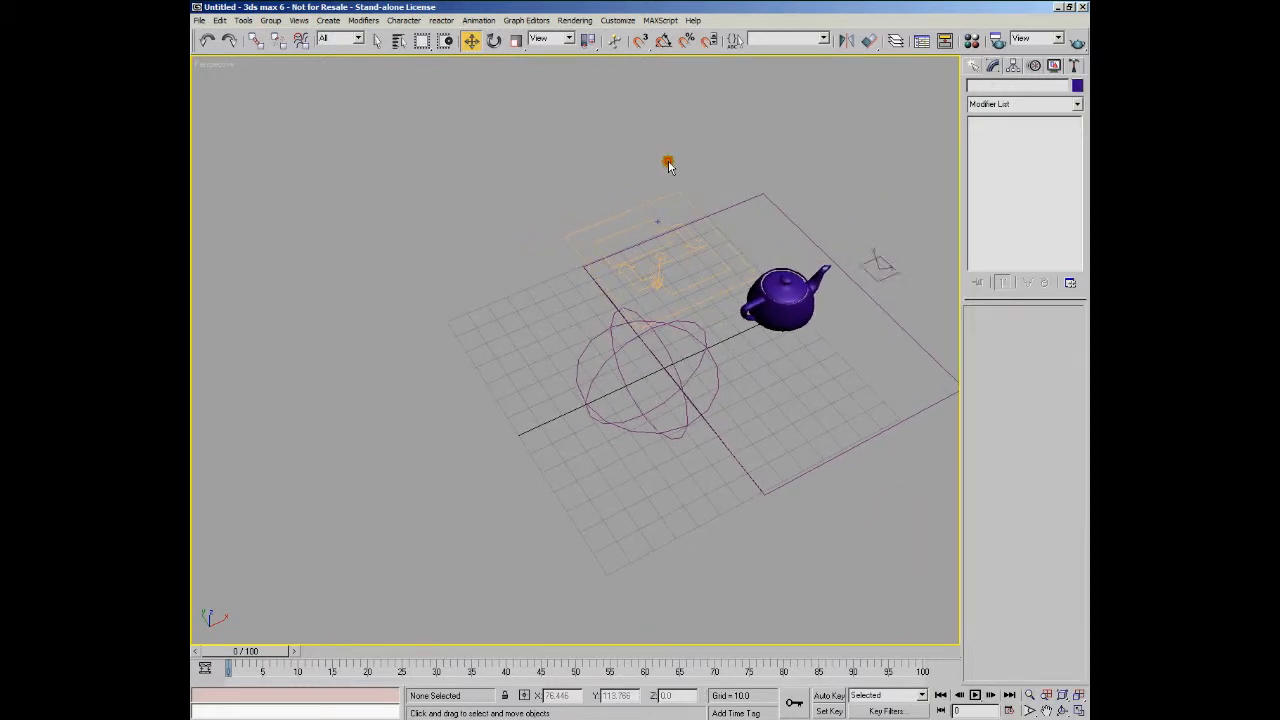
key("6")
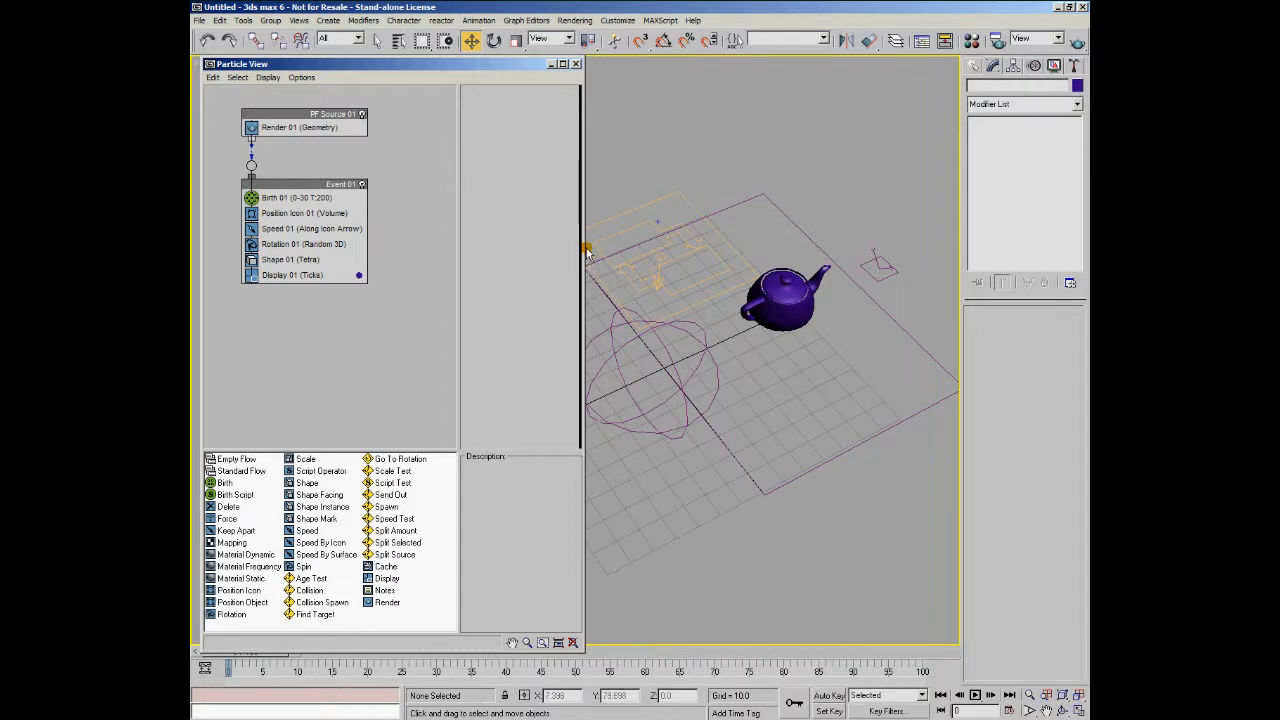
left_click_drag(584, 203, 528, 209)
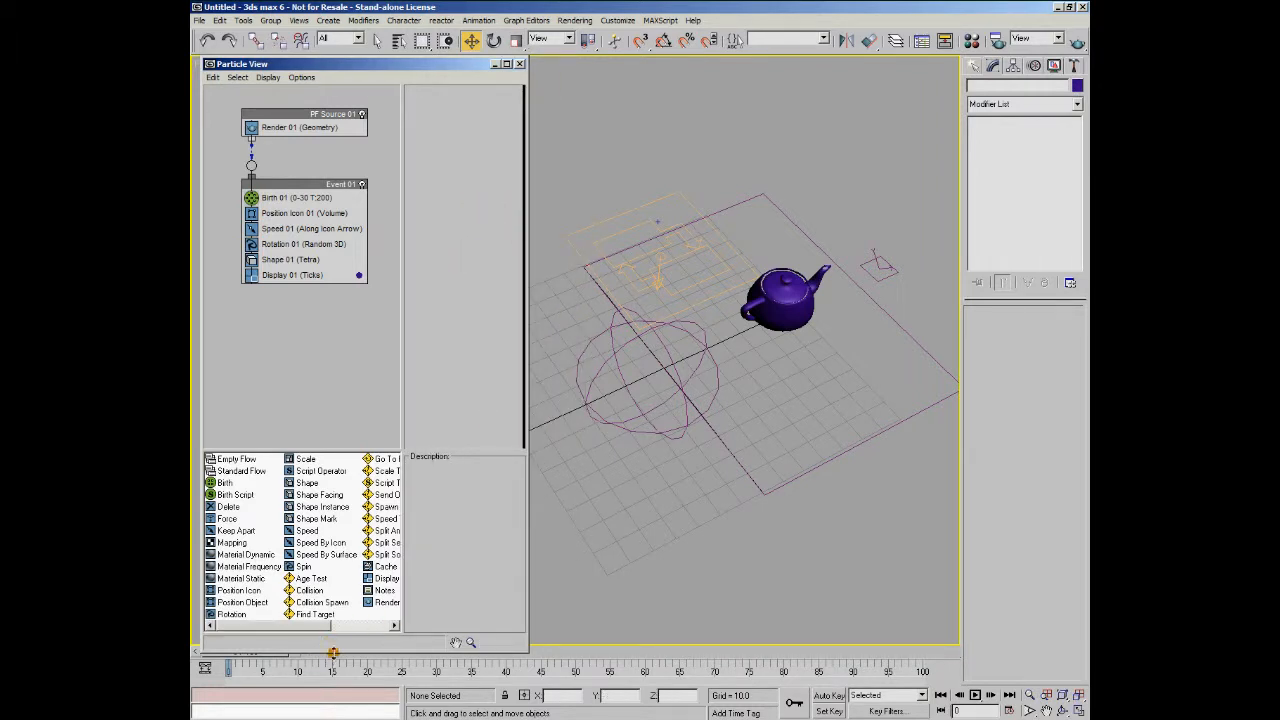
Preview the particle motion up to frame 19, set the Speed 01 operator's speed to 54, and return to frame 0
left_click_drag(240, 660, 360, 682)
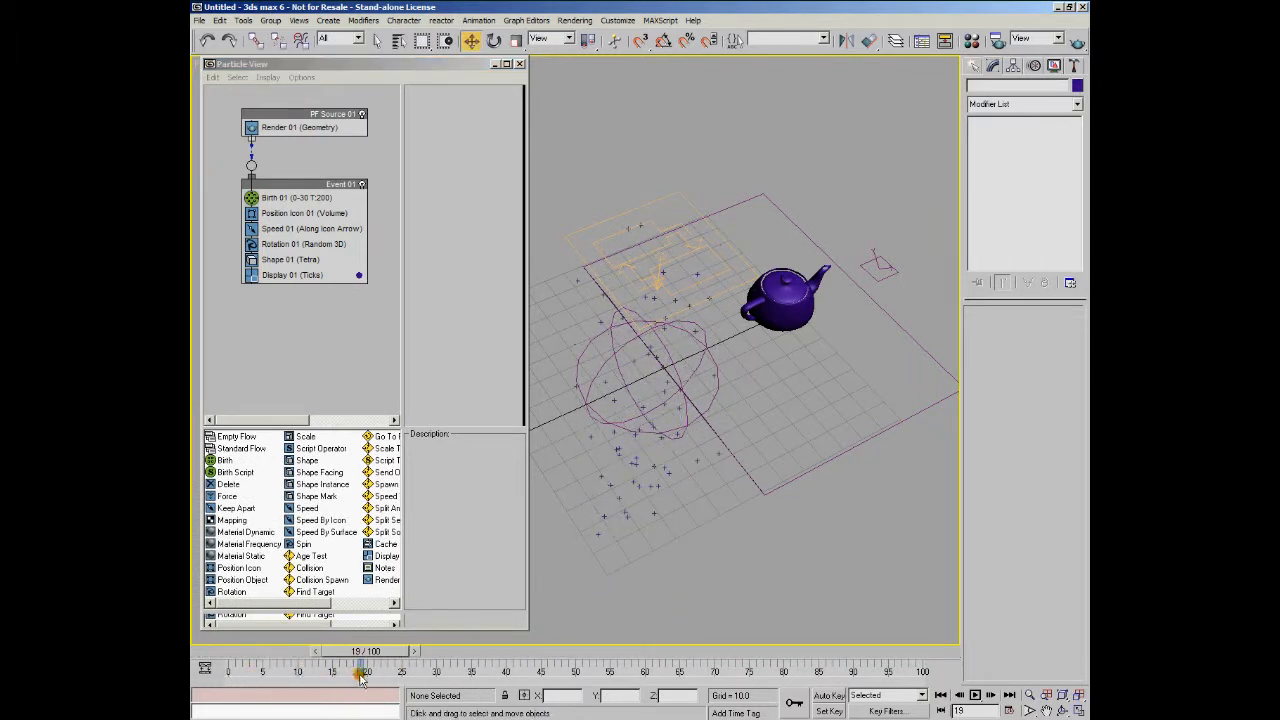
left_click(298, 214)
left_click(298, 229)
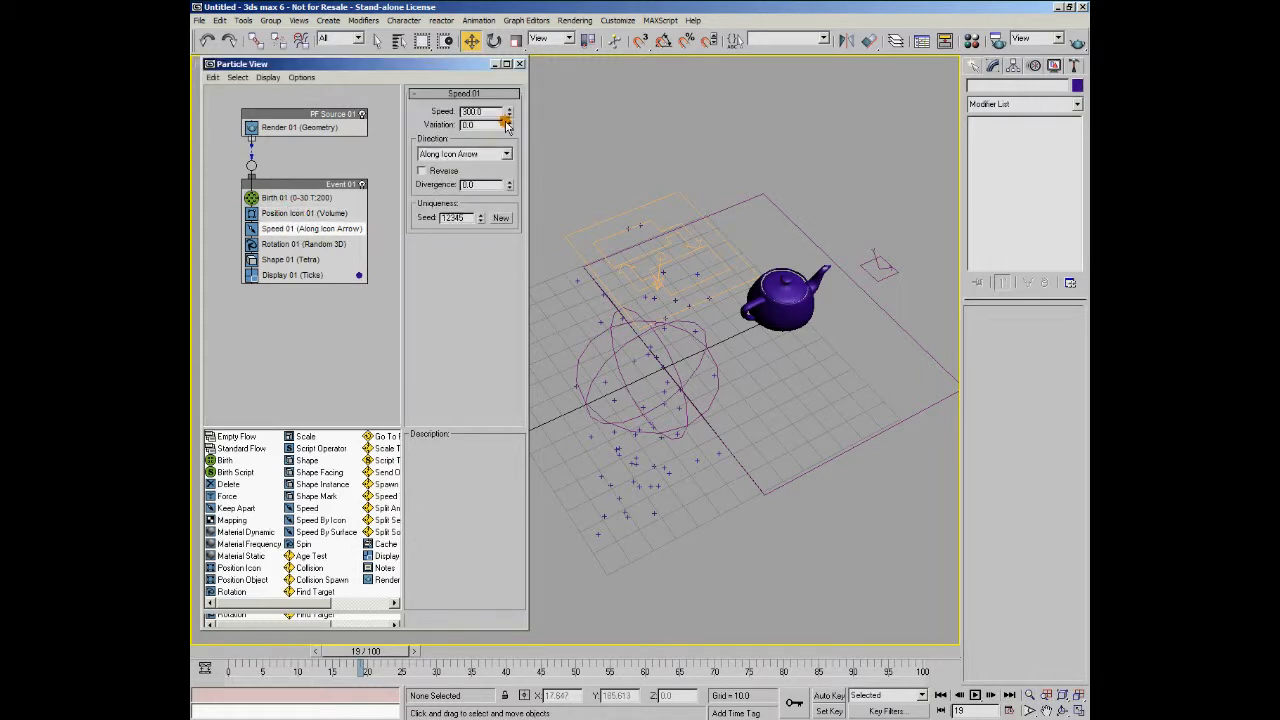
left_click_drag(509, 117, 510, 182)
middle_click_drag(786, 380, 759, 338, "alt")
left_click_drag(236, 655, 214, 677)
key("w")
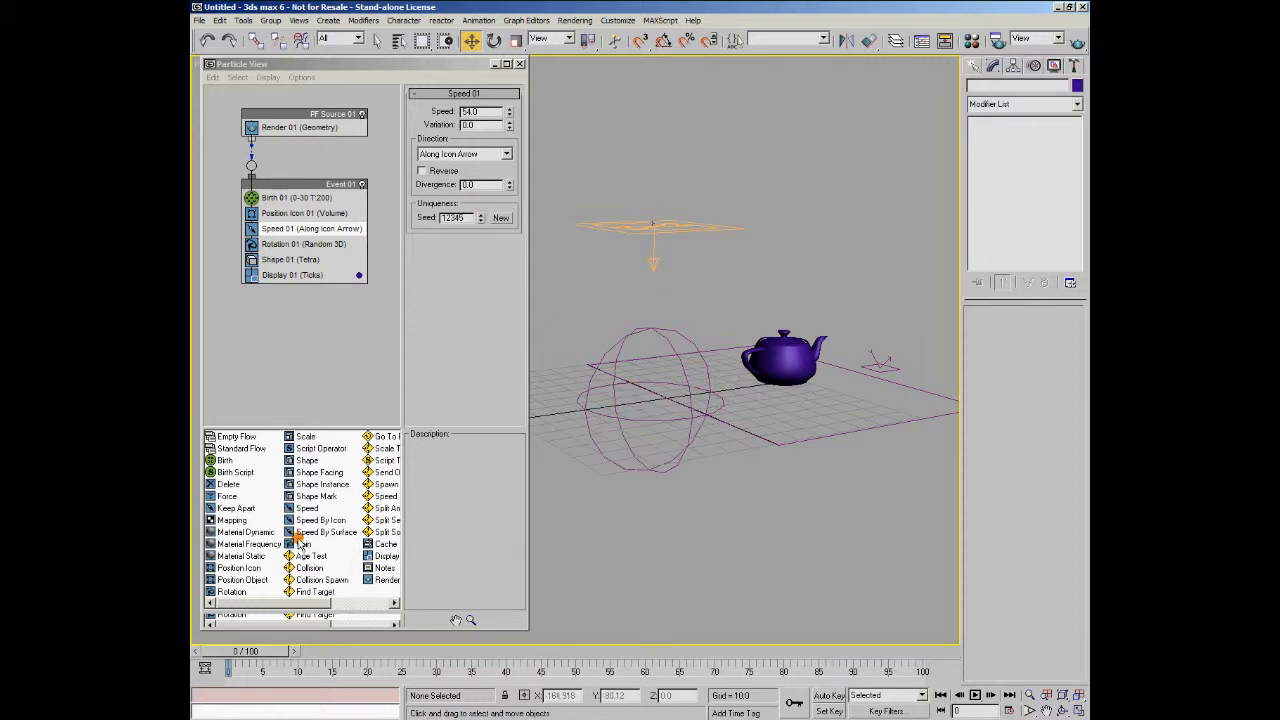
Add three Collision tests to Event 01 between the Speed and Rotation operators
left_click_drag(310, 568, 305, 244)
left_click_drag(312, 568, 318, 256)
left_click_drag(312, 568, 314, 272)
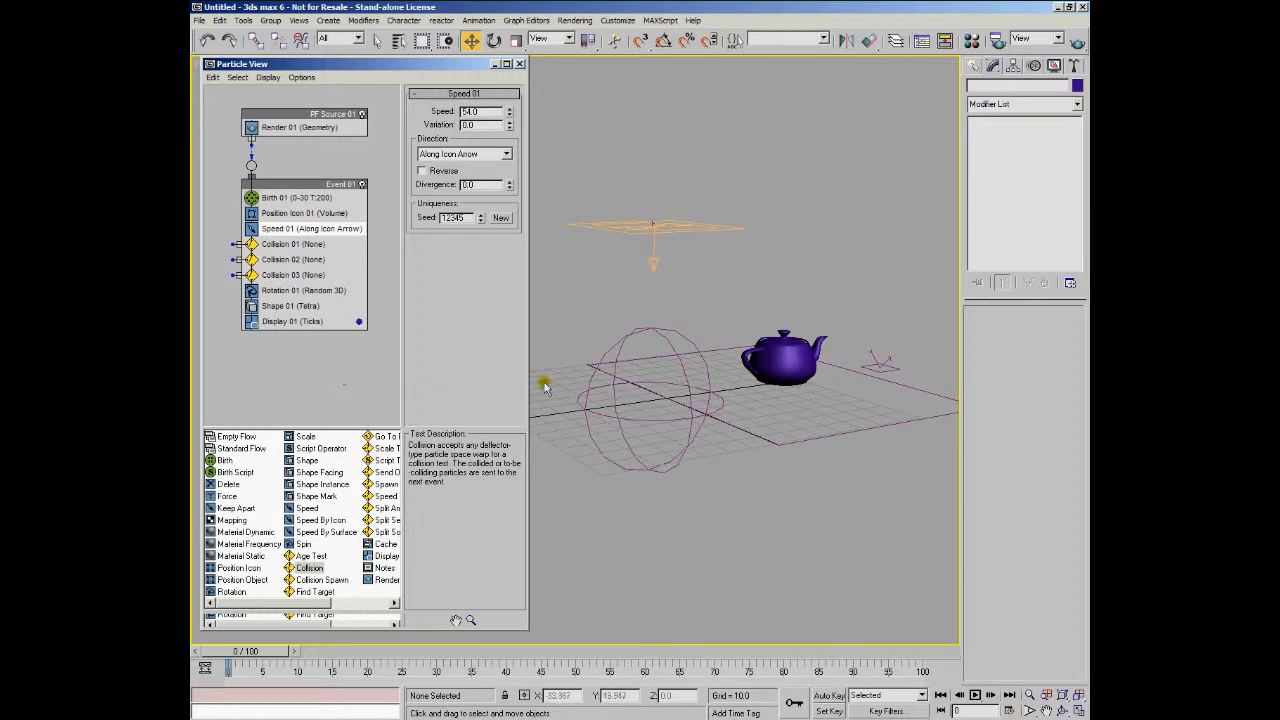
Widen Particle View and place three Display operators on the empty canvas as separate new events
left_click_drag(569, 378, 570, 378)
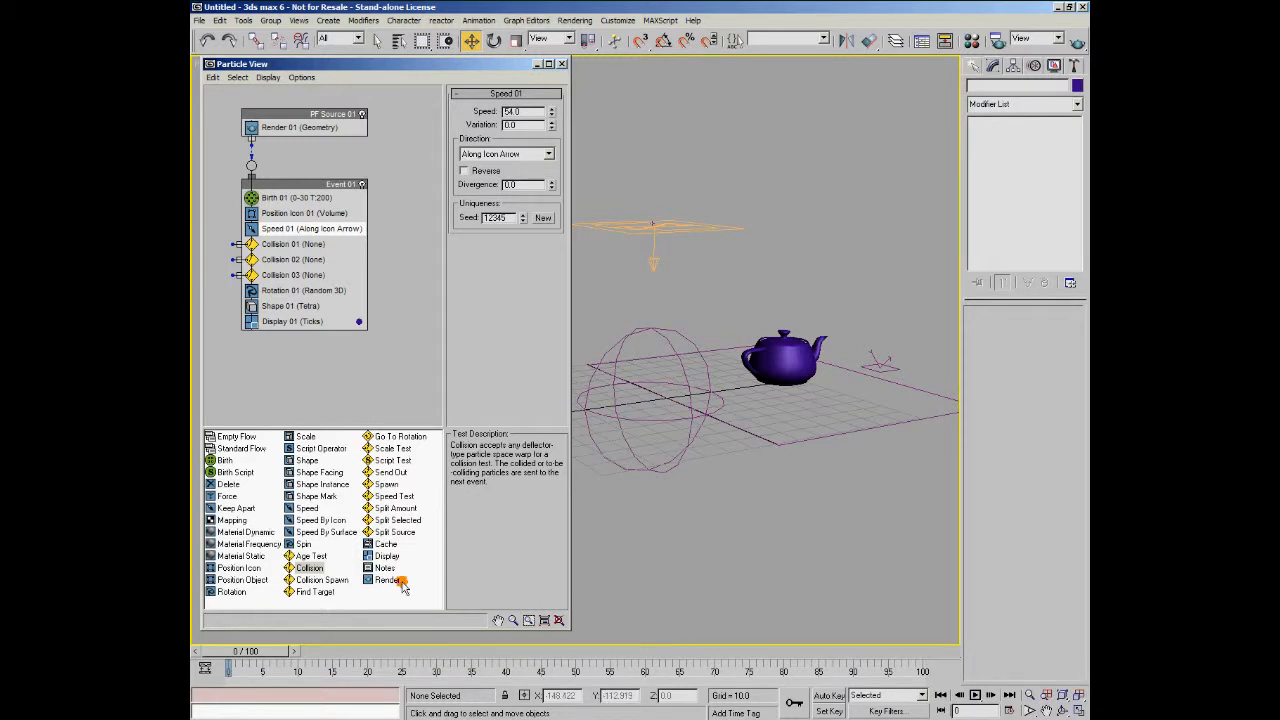
left_click_drag(388, 557, 322, 378)
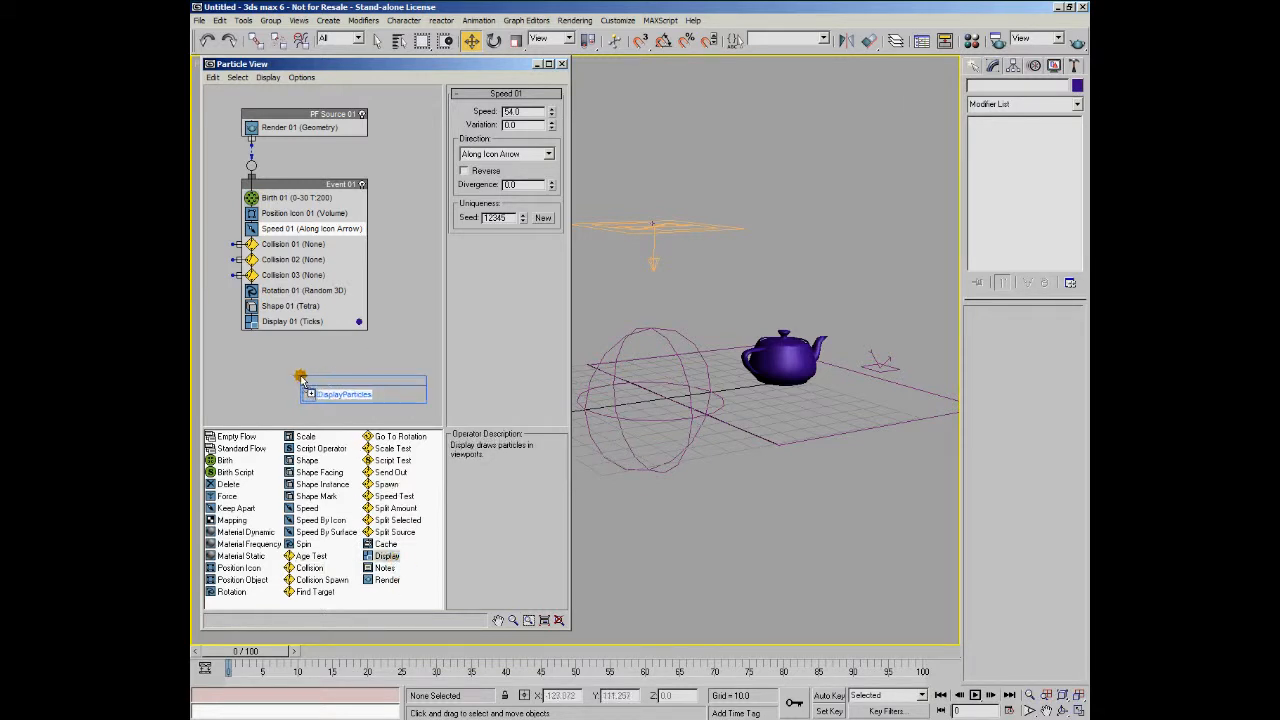
left_click_drag(386, 558, 252, 396)
left_click_drag(386, 557, 378, 333)
Spread out the new Display events below and beside Event 01 so that they no longer overlap
right_click(401, 288)
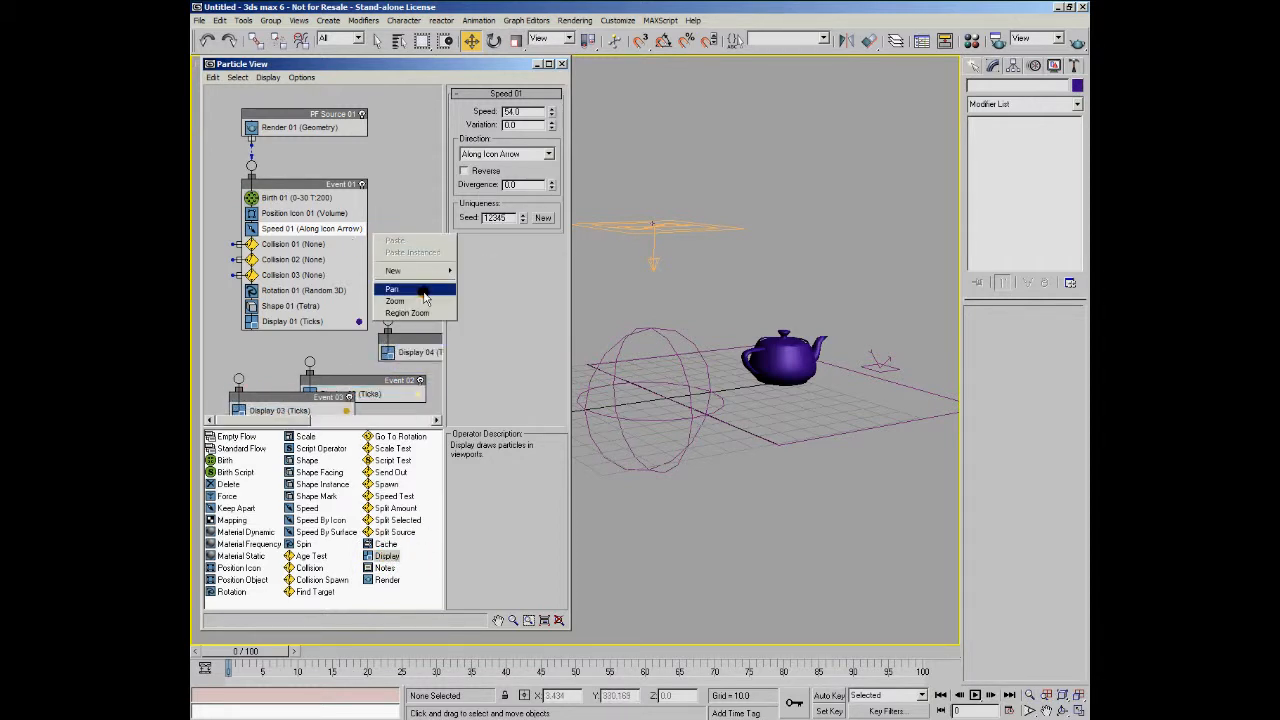
left_click(420, 297)
left_click_drag(400, 272, 400, 325)
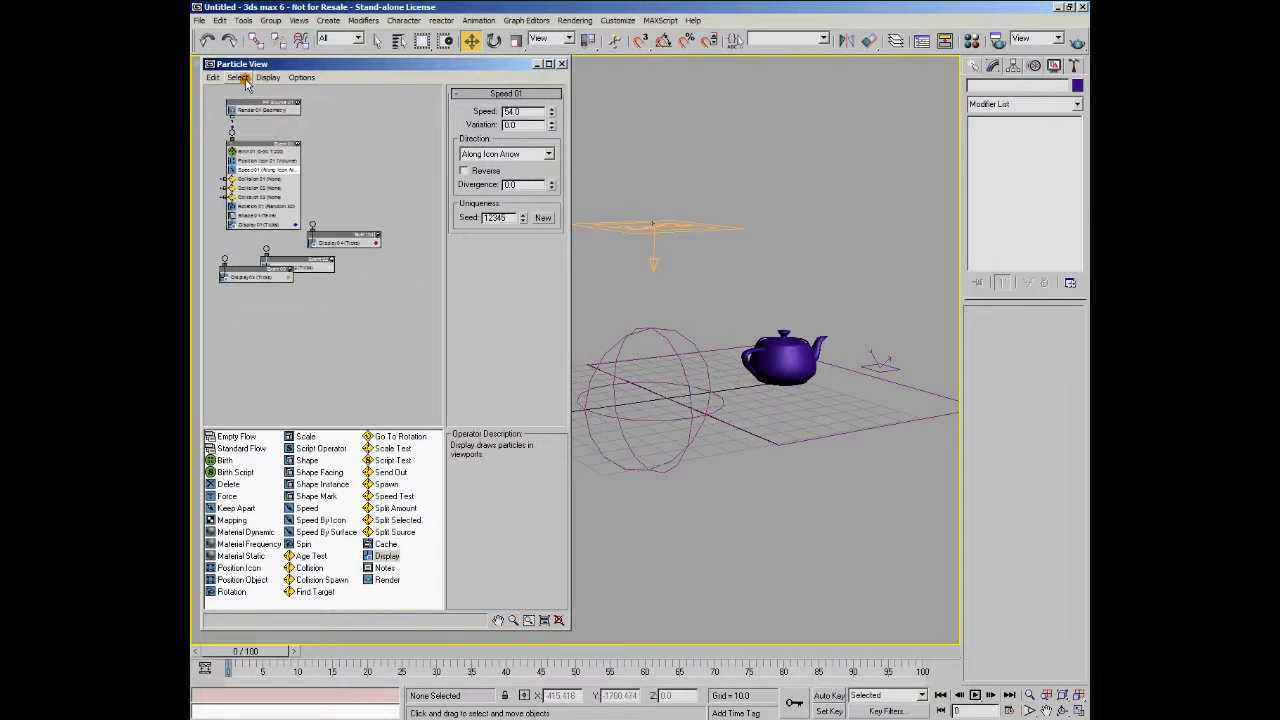
right_click(430, 283)
left_click(452, 338)
left_click_drag(330, 233, 369, 243)
left_click_drag(251, 266, 286, 346)
Wire Collision 01 to Event 02, Collision 02 to Event 04 and Collision 03 to Event 03
left_click_drag(218, 178, 253, 277)
left_click_drag(221, 187, 351, 236)
left_click_drag(217, 197, 259, 341)
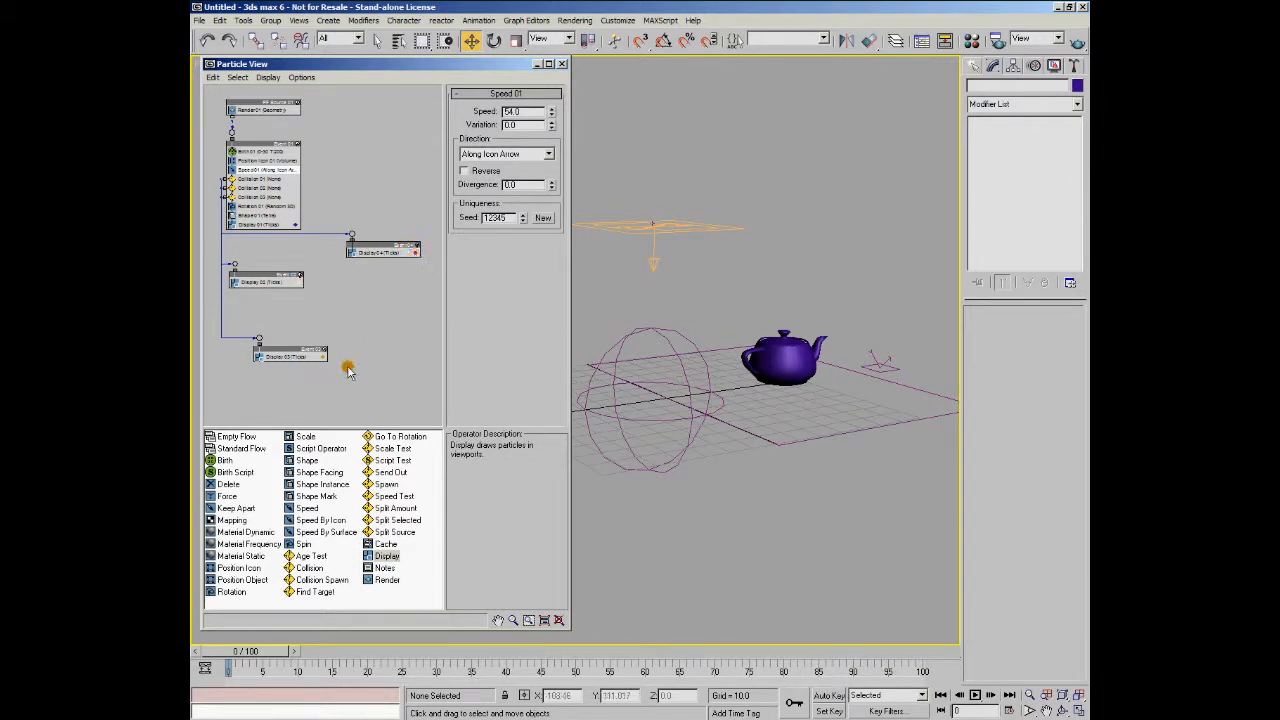
Add the spherical deflector SDeflector01 to the Collision 01 test
left_click(270, 179)
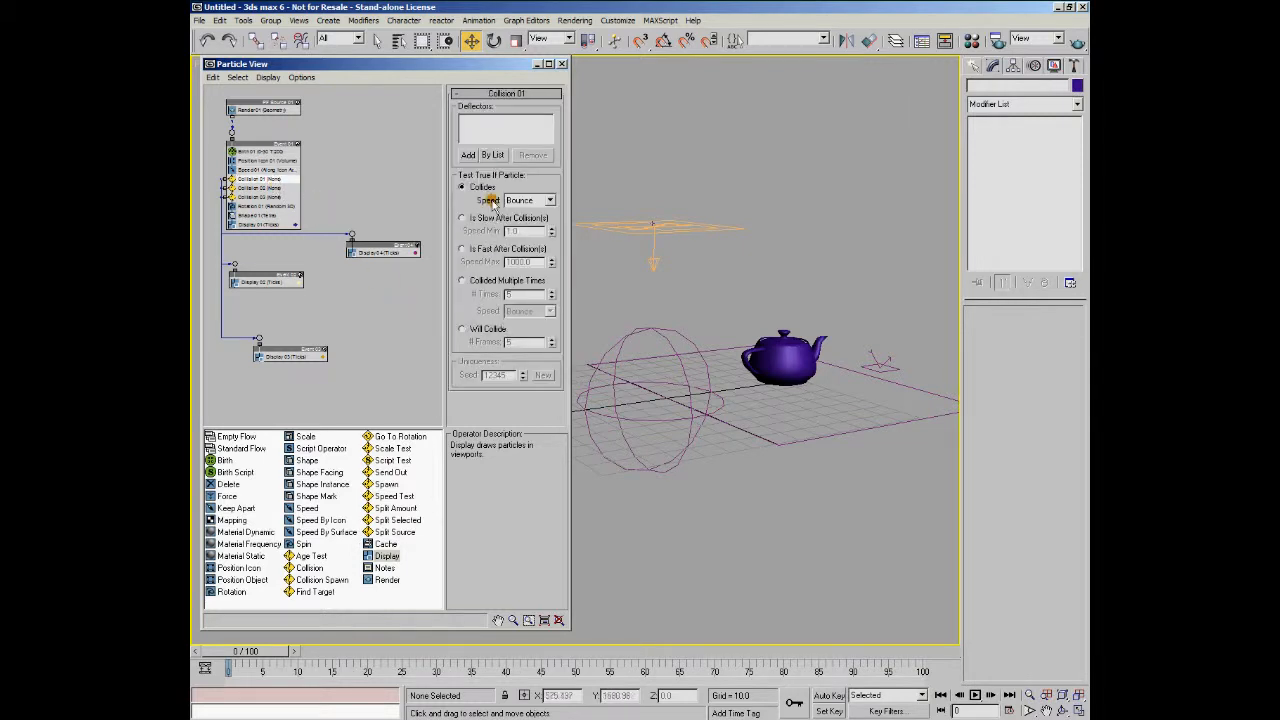
left_click(470, 156)
left_click(666, 369)
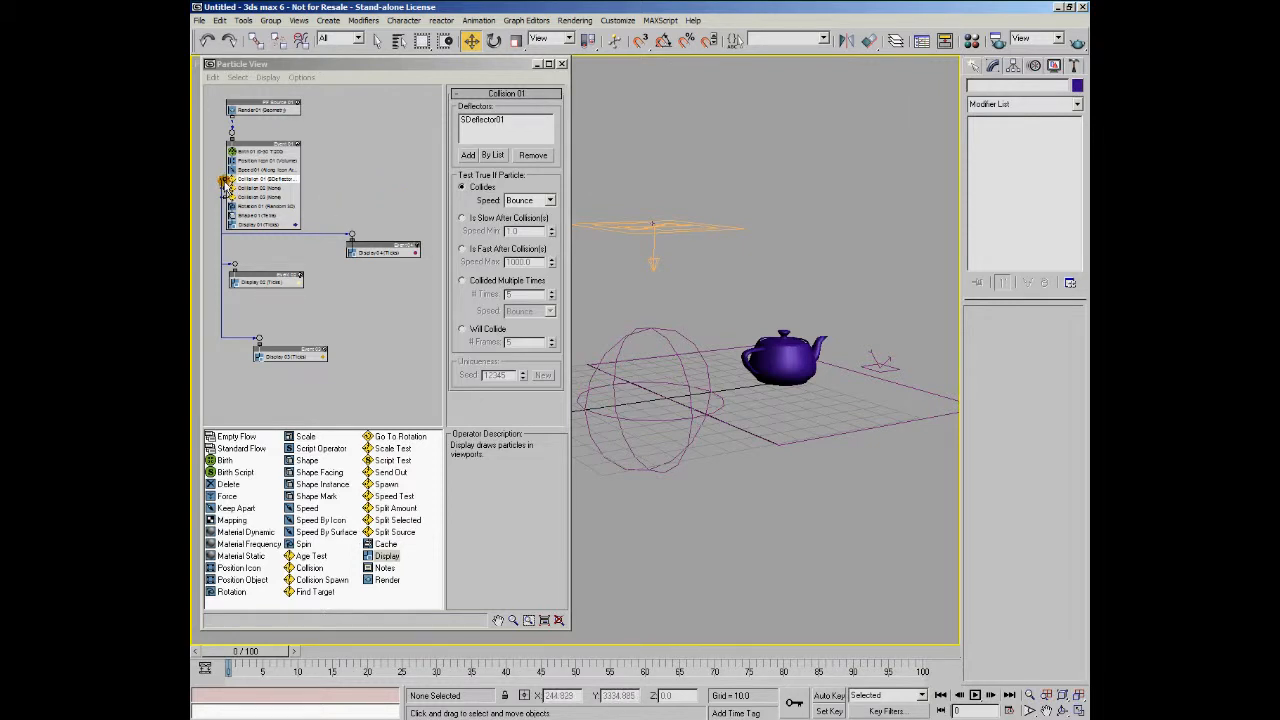
Move the output connectors of Collision 01 and Collision 03 to the right side of Event 01
left_click(557, 621)
left_click(558, 622)
middle_click_drag(267, 163, 405, 237)
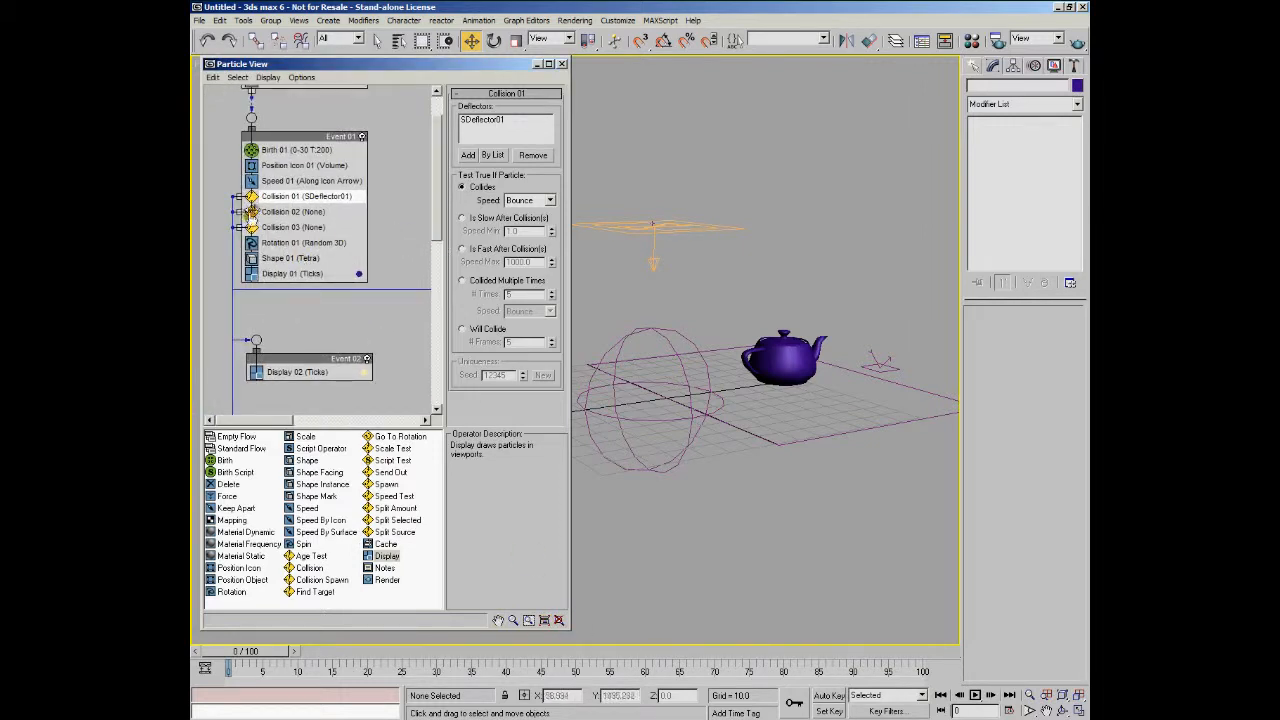
left_click_drag(239, 197, 371, 197)
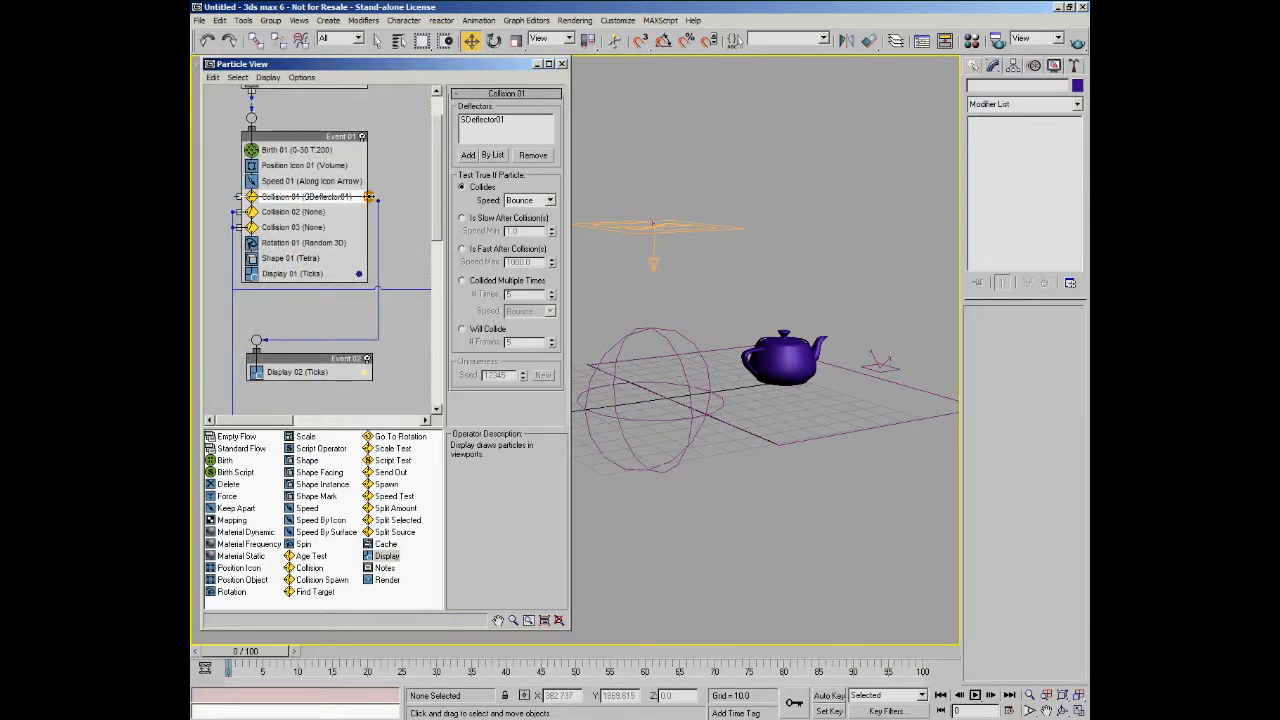
left_click(381, 275)
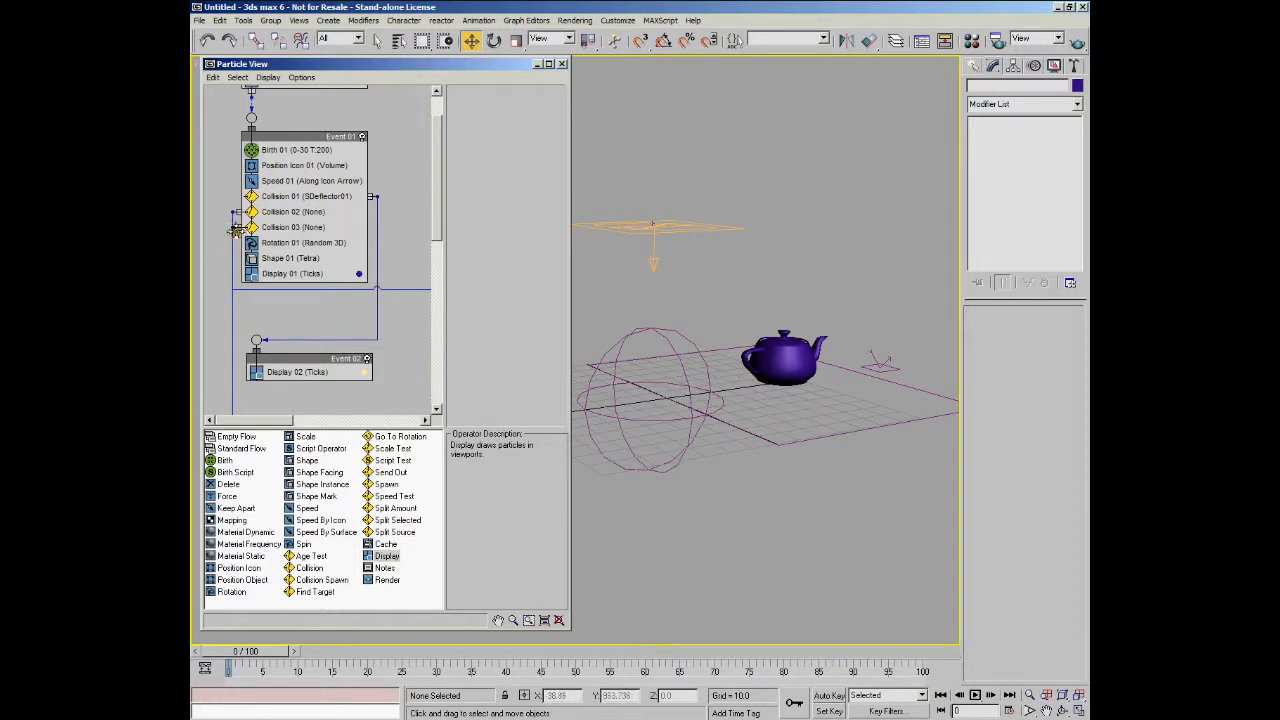
left_click_drag(240, 227, 366, 240)
left_click_drag(238, 227, 367, 236)
Reposition Event 02 to the right of Event 01 and Event 04 directly beneath Event 01
left_click_drag(320, 358, 404, 175)
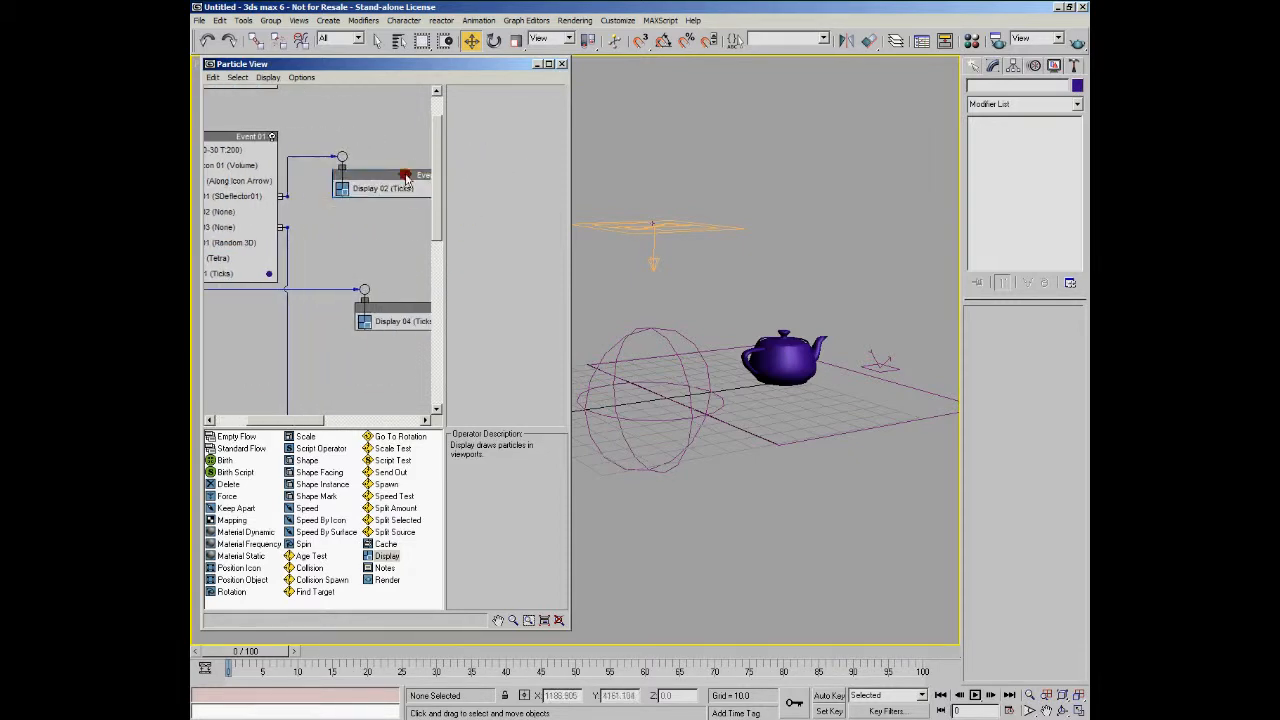
left_click_drag(405, 308, 223, 358)
left_click_drag(292, 421, 244, 420)
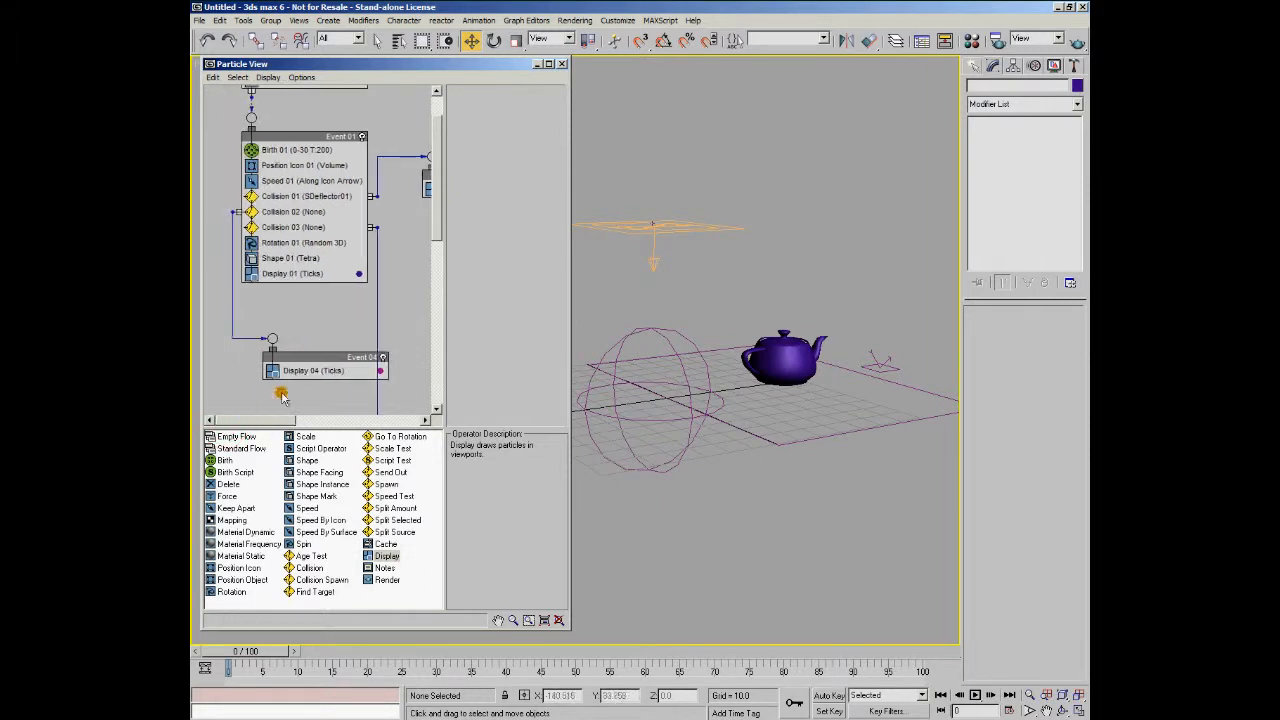
left_click_drag(325, 359, 290, 362)
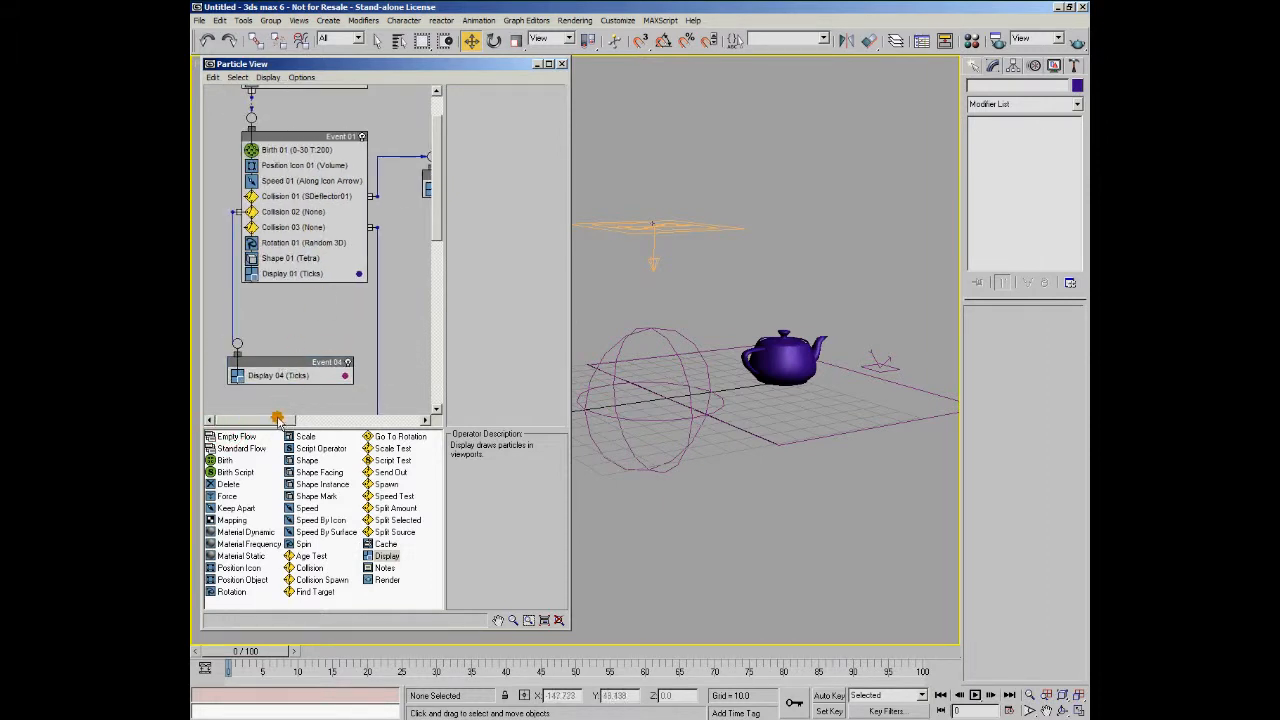
left_click_drag(282, 420, 255, 423)
Select the Collision 01 test in Event 01
left_click(300, 196)
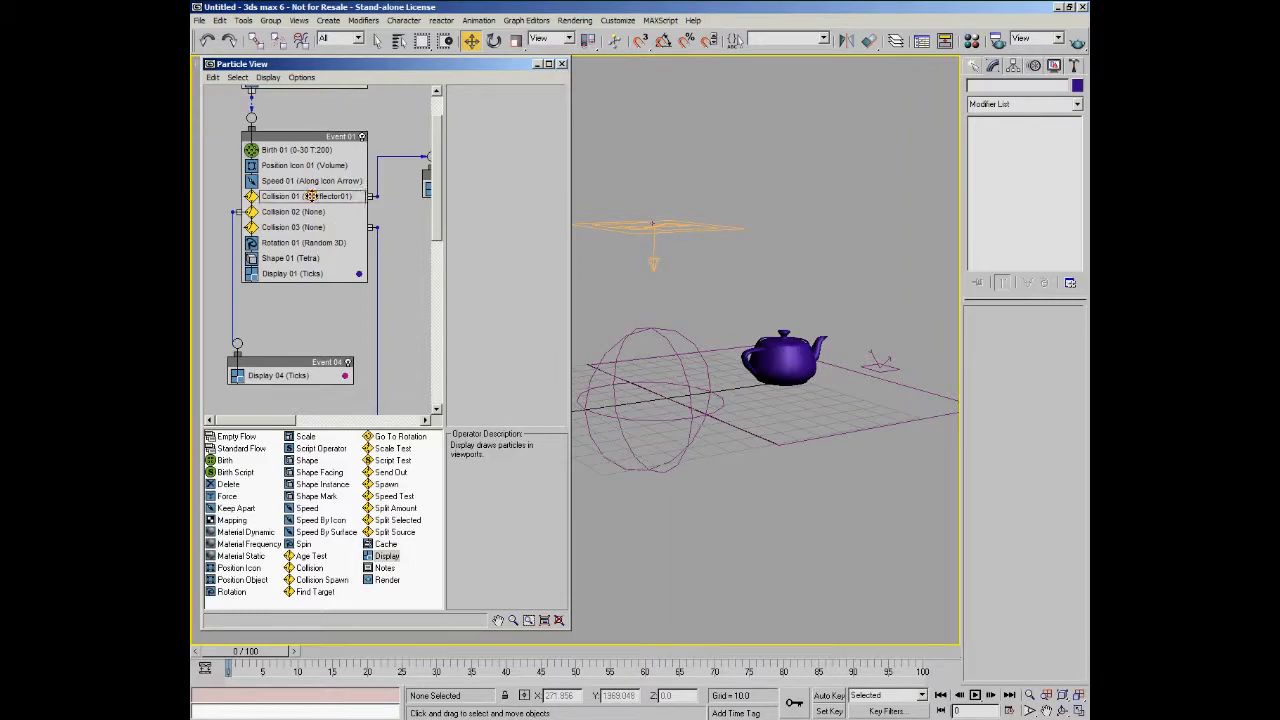